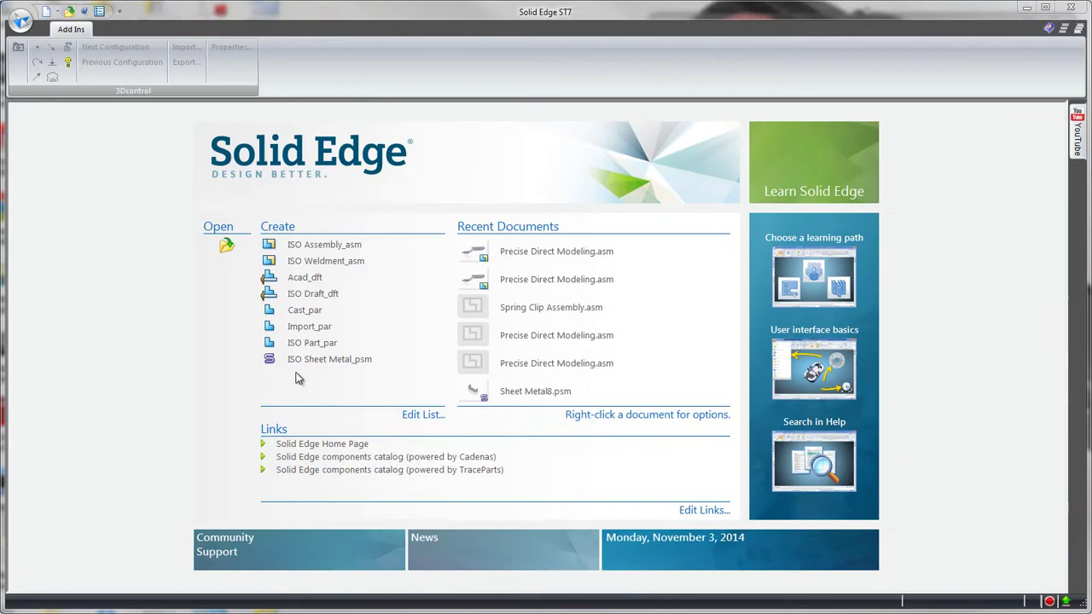
Start a new ISO sheet metal part and sketch a rectangle around the origin on the horizontal XY plane.
click(307, 360)
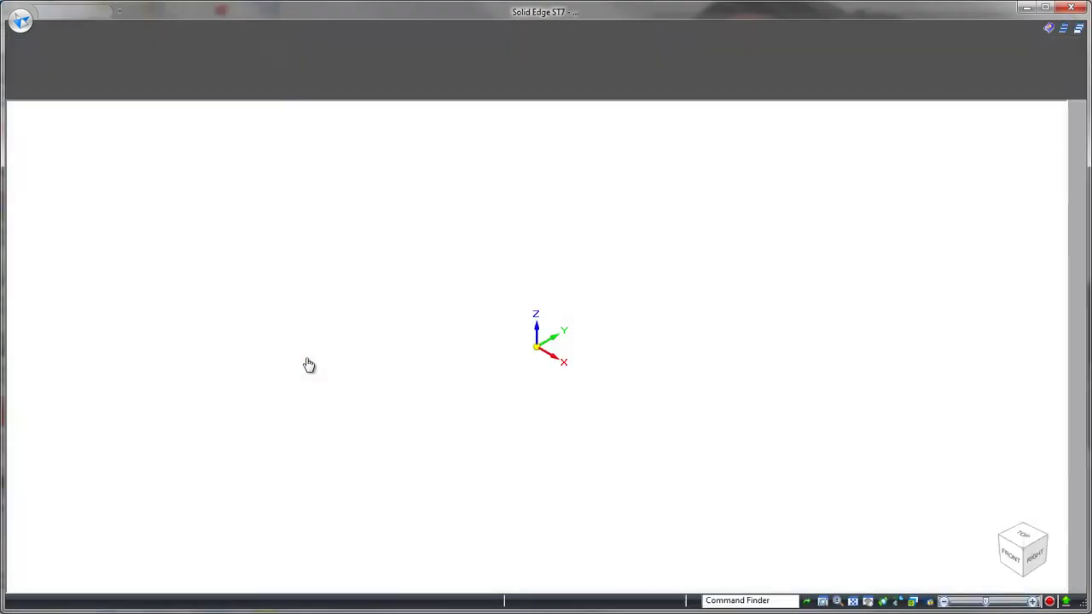
click(68, 30)
click(85, 52)
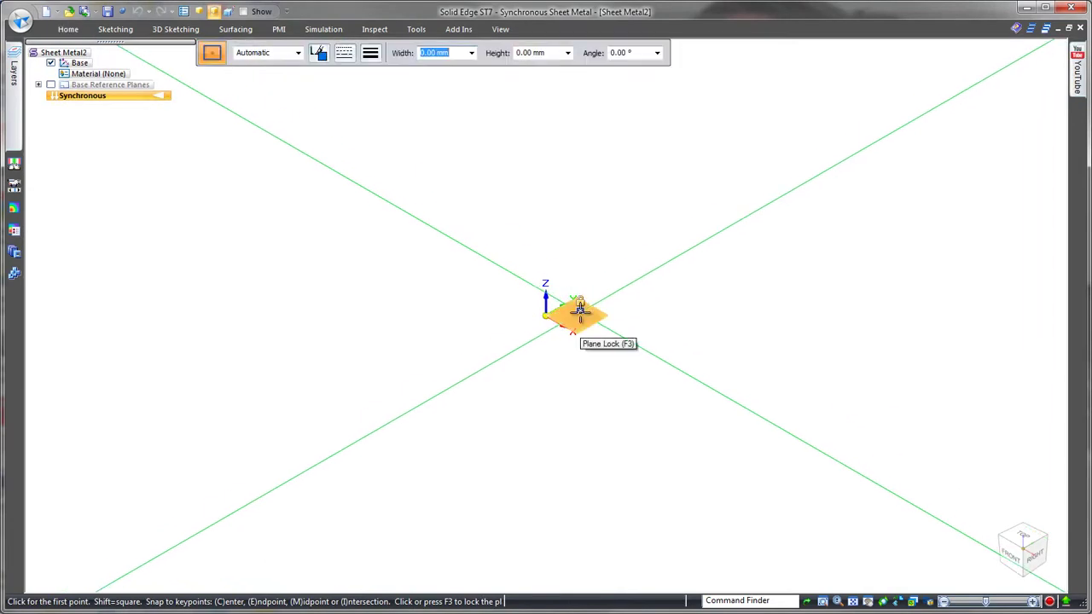
click(579, 309)
click(417, 253)
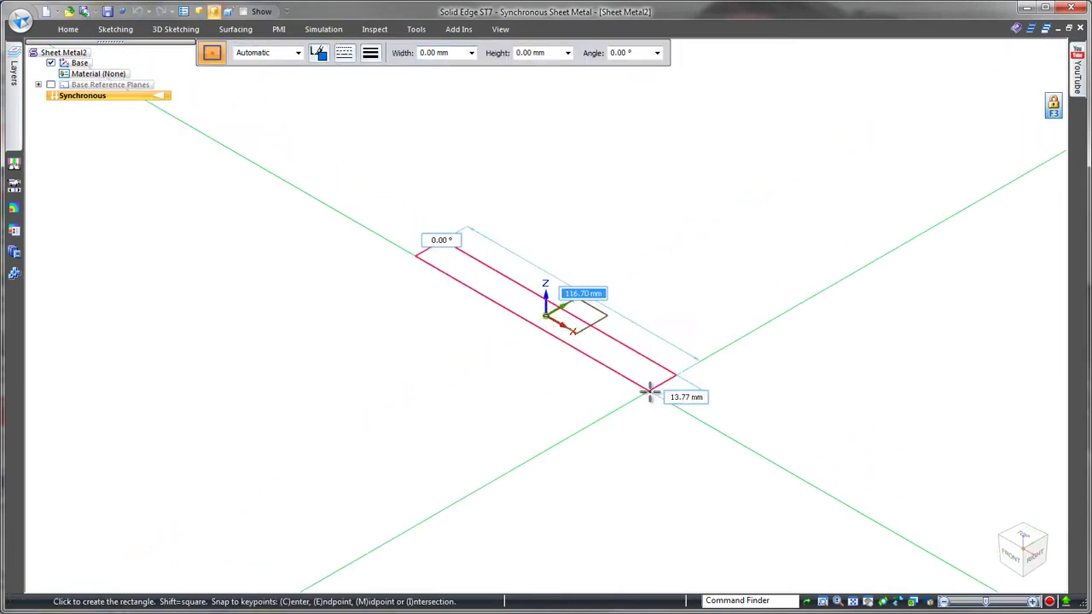
click(629, 440)
Turn the rectangular region into a base tab 0.7 mm thick.
click(632, 426)
click(631, 401)
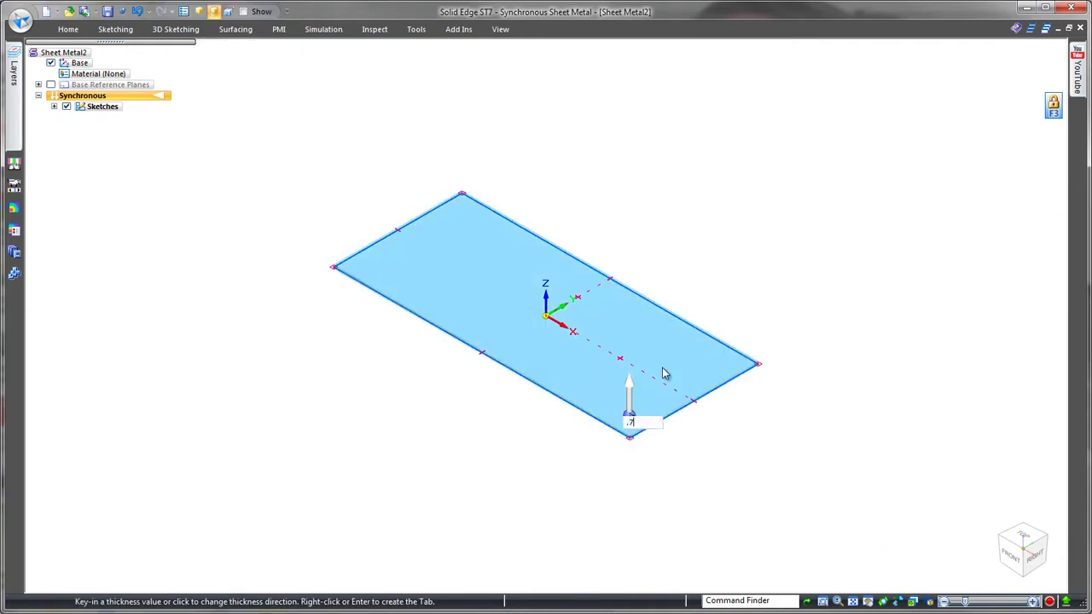
key(Return)
Add matching downward 90° flanges on both short edges of the base plate.
click(693, 395)
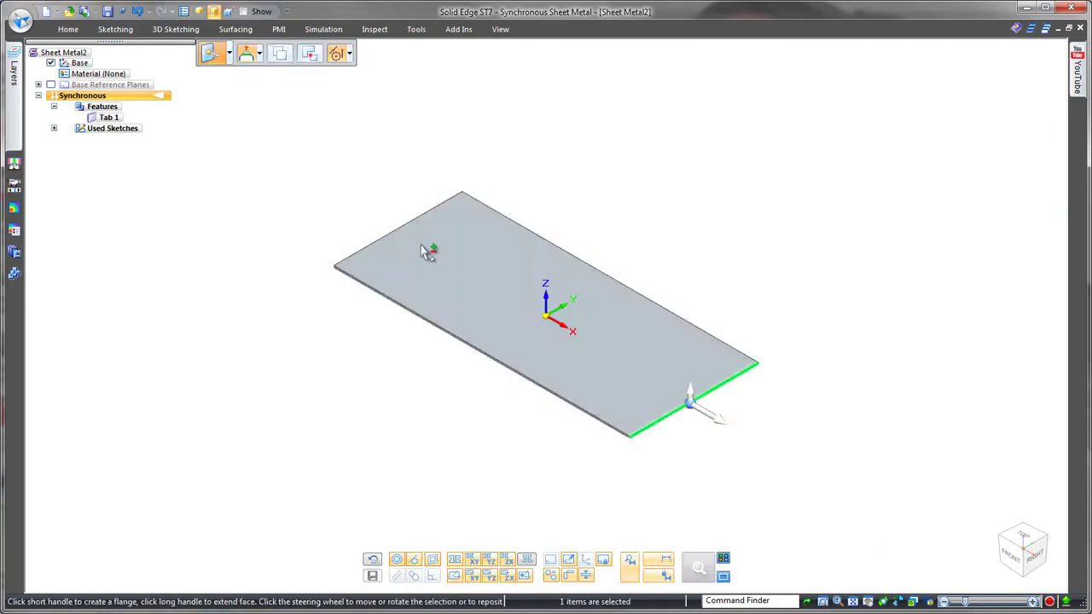
ctrl+click(413, 234)
click(694, 398)
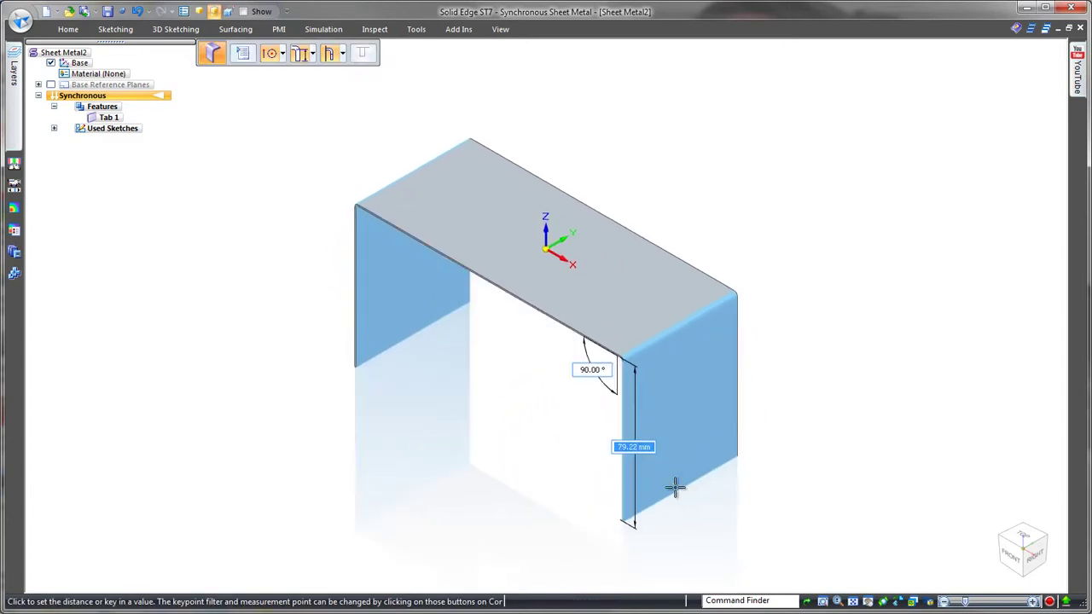
click(674, 503)
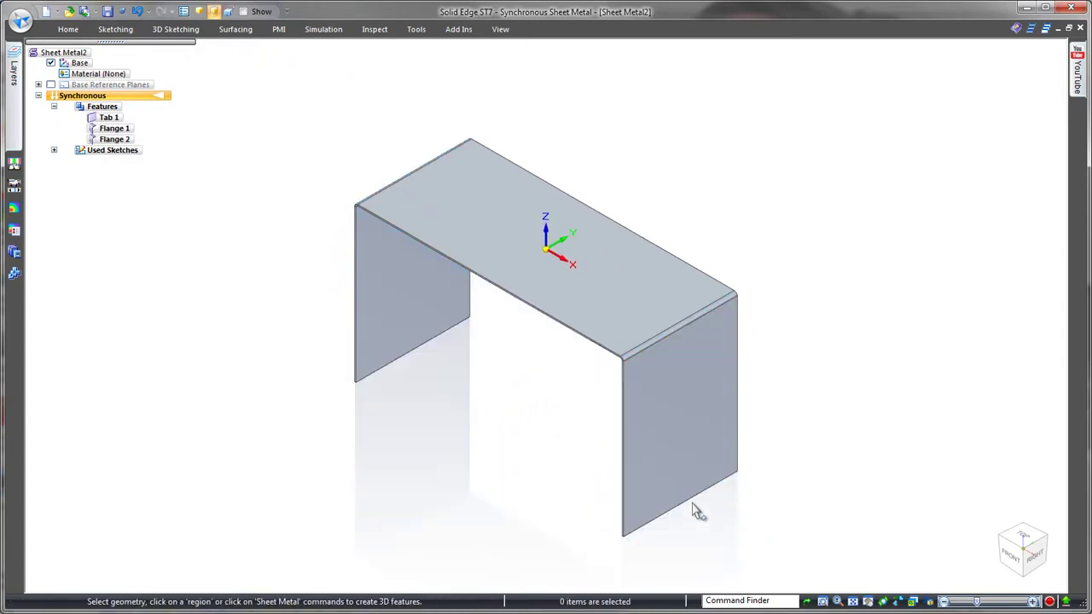
Add outward 90° flanges about 47 mm long along the lower edges of both legs.
click(690, 498)
ctrl+click(432, 355)
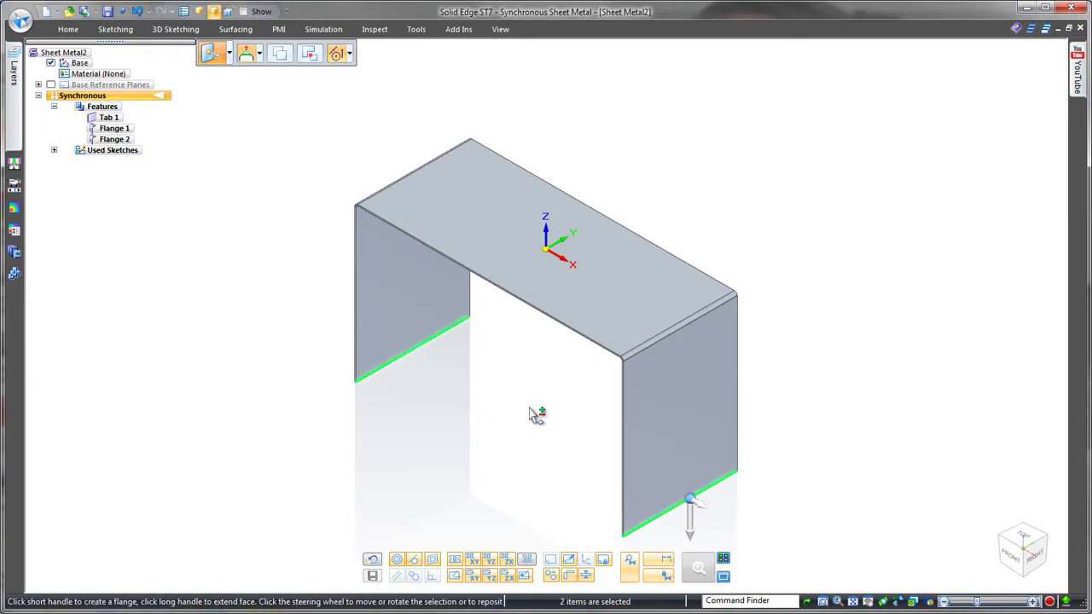
click(691, 512)
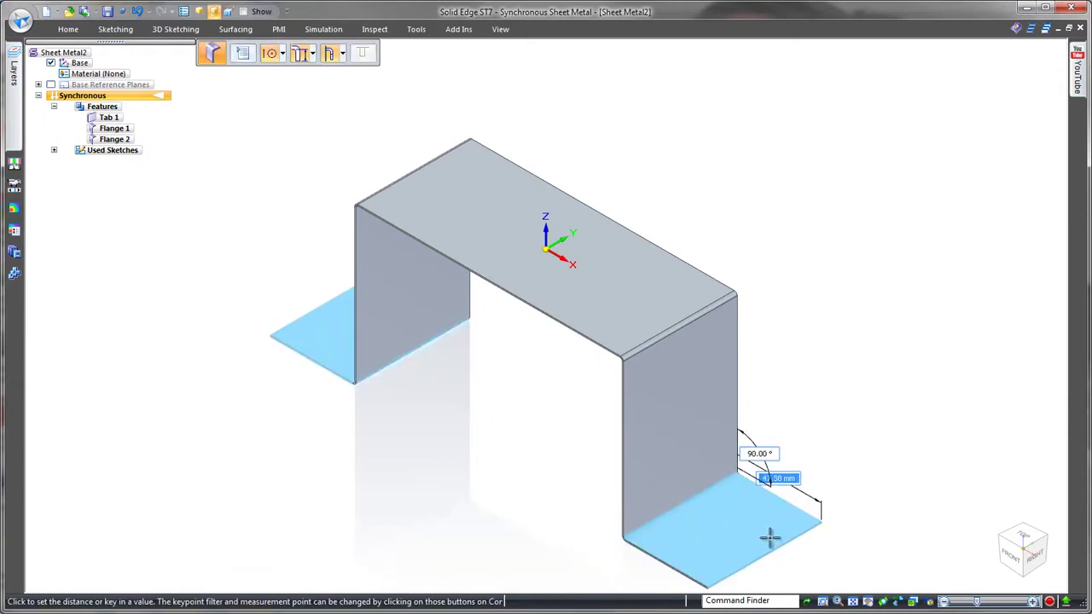
click(768, 537)
Rotate the negative-X leg and foot outward by about 39° around the top bend, with the opposite side following symmetrically.
middle_drag(508, 493, 636, 515)
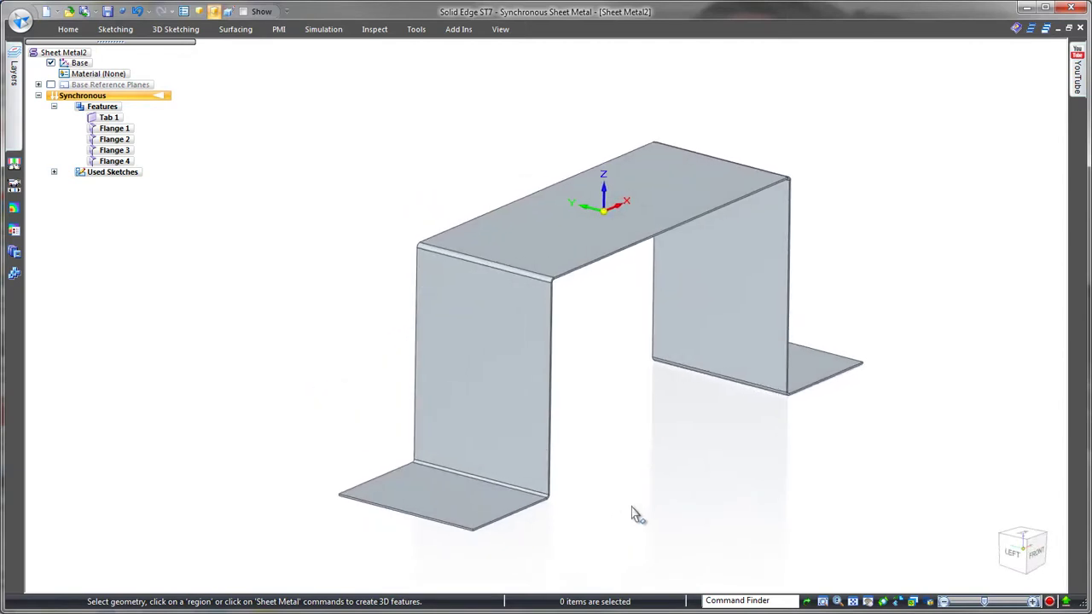
click(477, 508)
ctrl+click(499, 438)
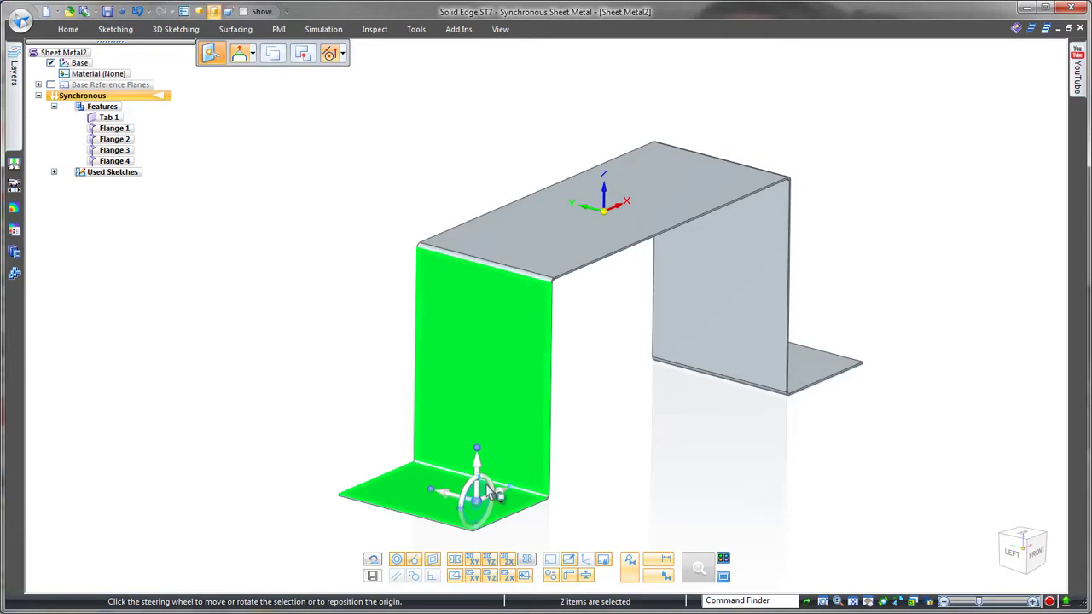
drag(478, 503, 516, 275)
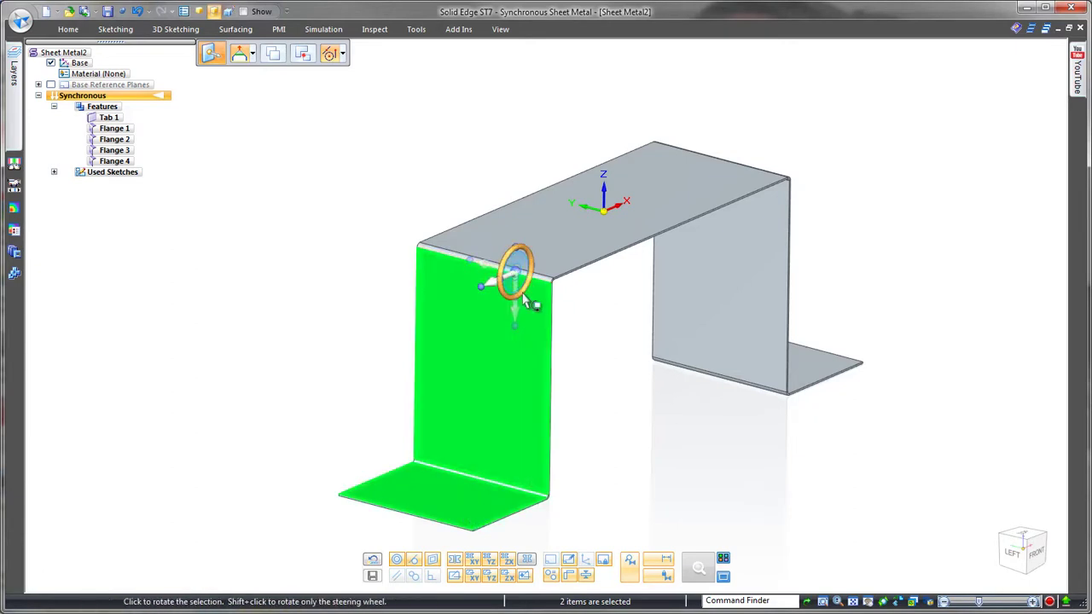
click(516, 301)
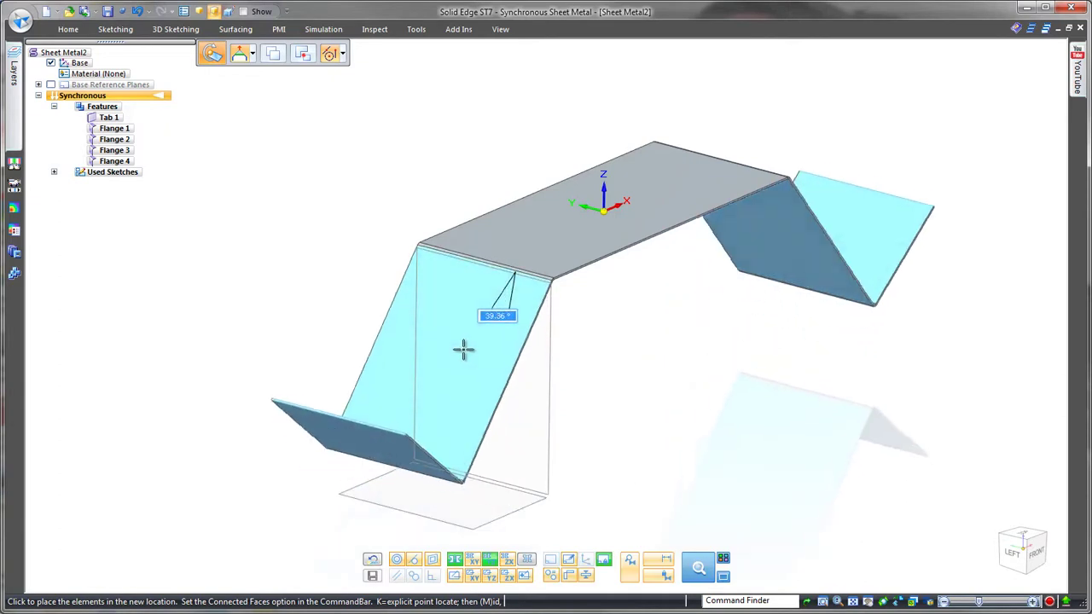
click(465, 354)
key(Escape)
Apply a face relationship to the negative-X leg and foot that makes the leg vertical and the foot horizontal.
middle_drag(650, 438, 596, 463)
click(288, 475)
ctrl+click(360, 420)
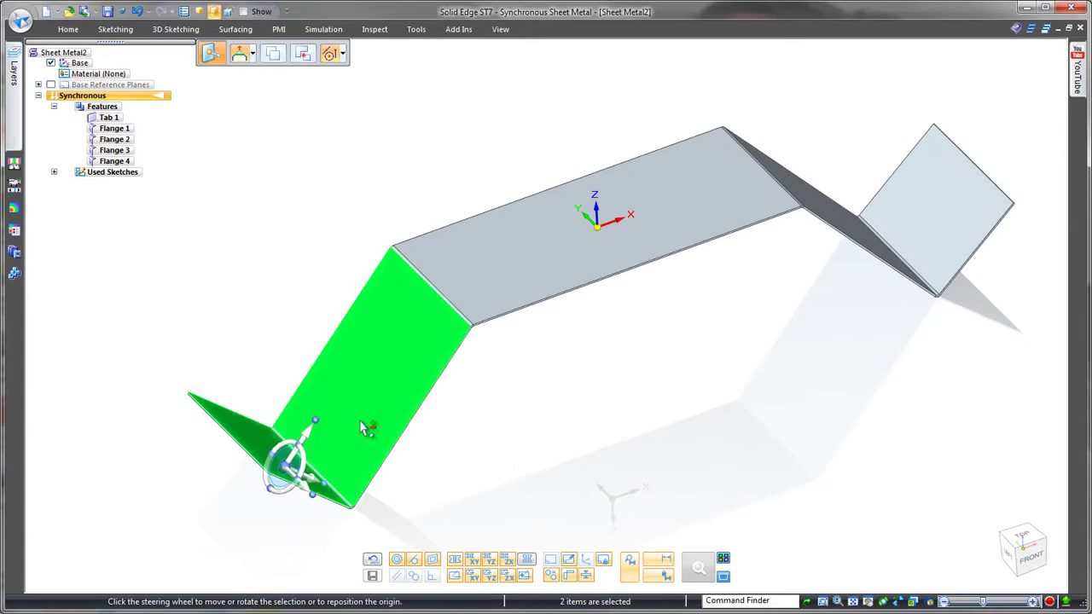
click(68, 30)
click(795, 82)
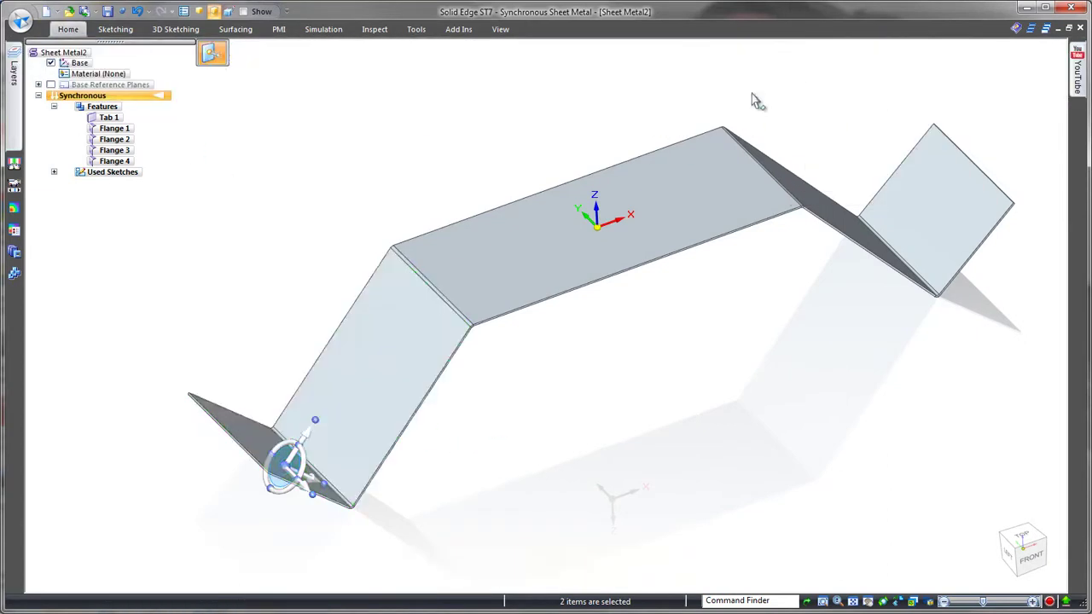
click(398, 337)
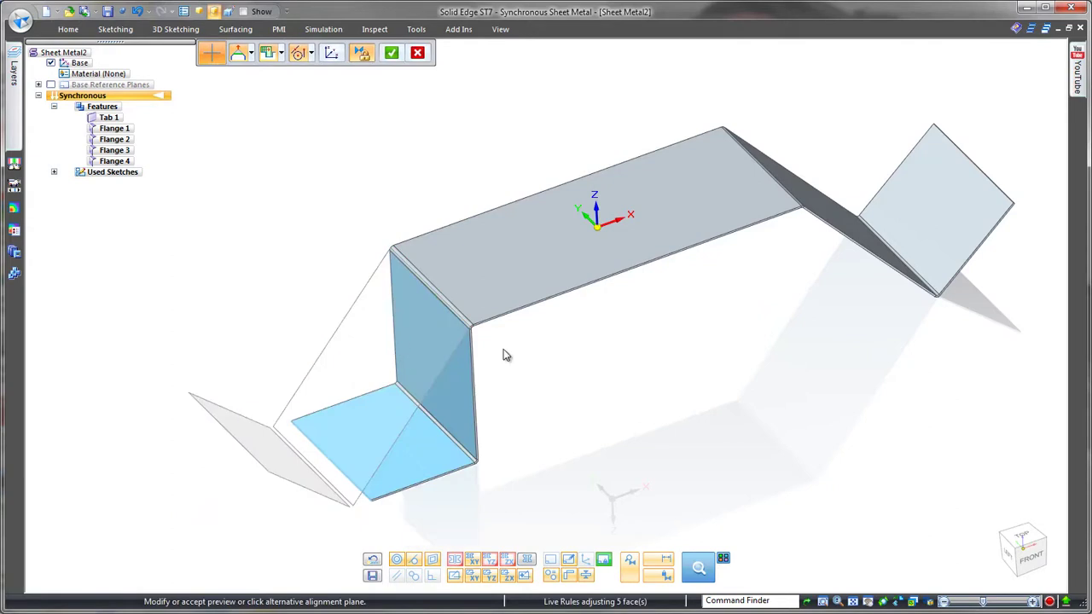
right_click(977, 456)
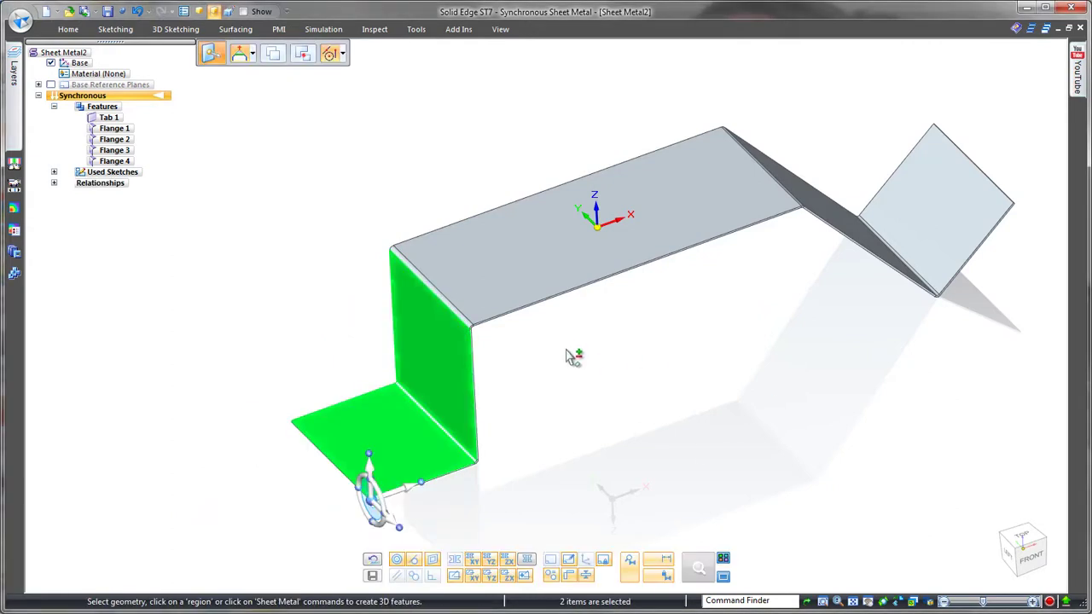
click(599, 375)
Sketch a straight vertical line on the negative-X leg's outer face, aligned with the midpoint of the upper bend edge.
middle_drag(534, 366, 640, 389)
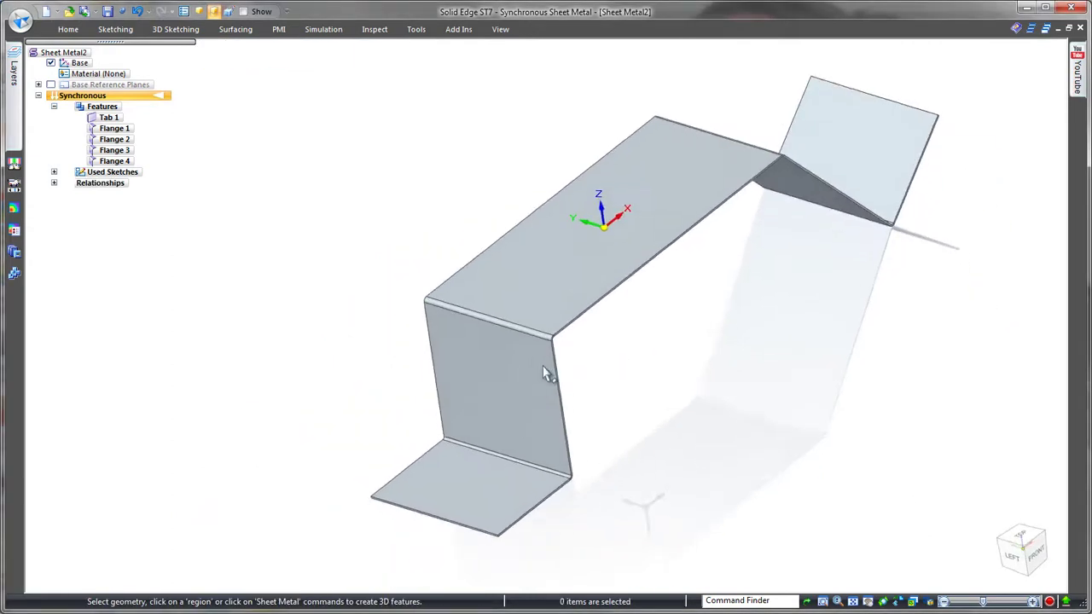
scroll(642, 391, up, 2)
scroll(644, 390, up, 1)
right_click(675, 339)
click(705, 333)
key(F3)
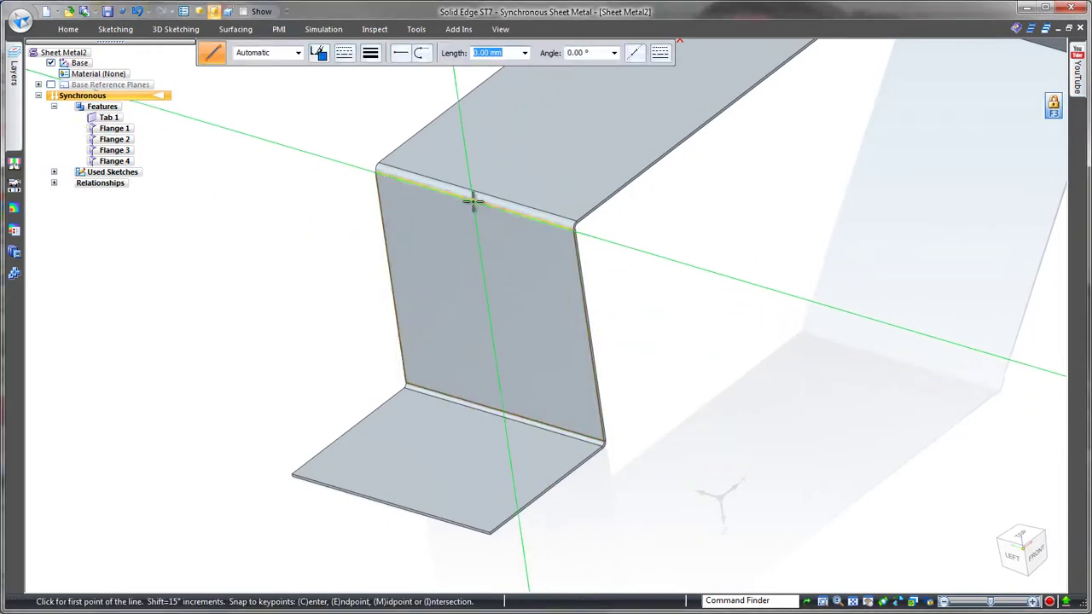
click(474, 201)
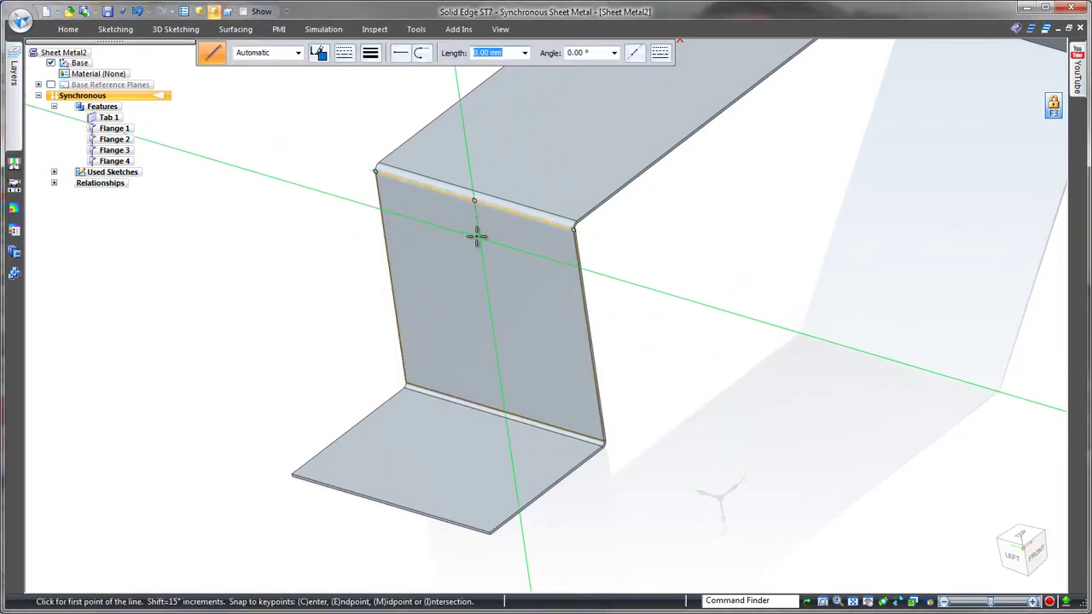
click(500, 384)
key(Escape)
Set the bead options and form an outward bead along the line on the vertical leg.
click(68, 29)
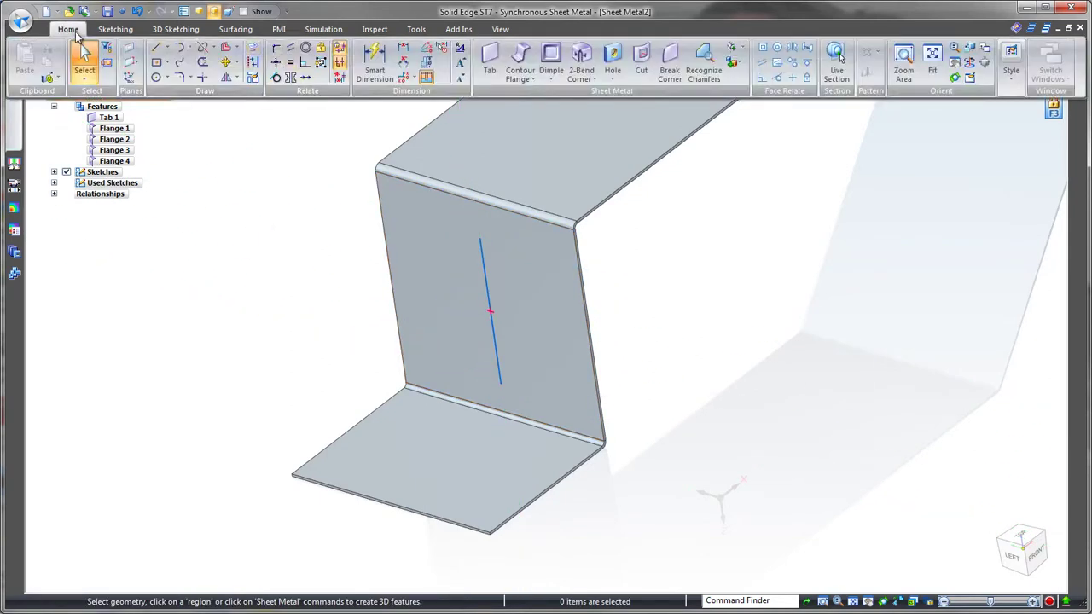
click(551, 79)
click(570, 138)
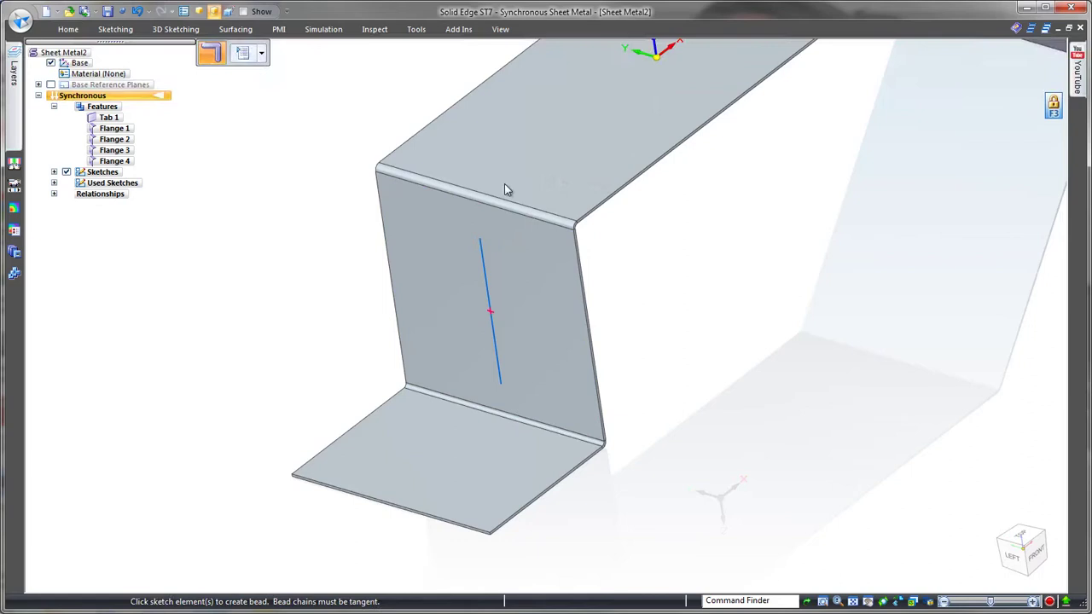
click(482, 266)
click(245, 53)
click(605, 233)
click(601, 246)
click(477, 455)
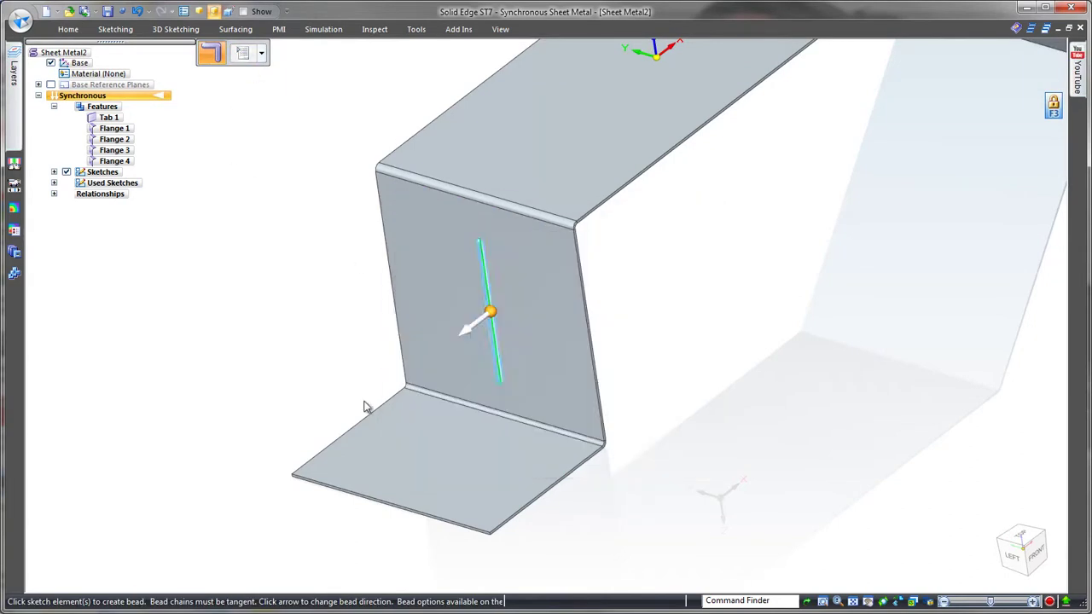
right_click(314, 324)
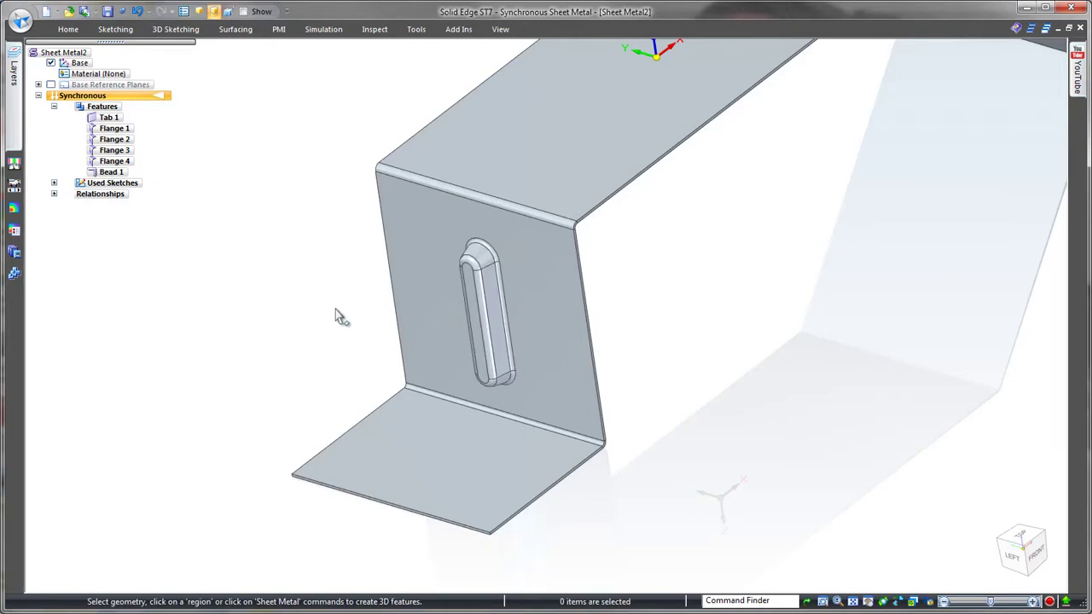
Sketch a long narrow rectangle on the top plate's plane, from near the origin to beyond the positive-X foot.
scroll(317, 329, down, 3)
middle_drag(317, 330, 505, 135)
right_drag(506, 136, 527, 154)
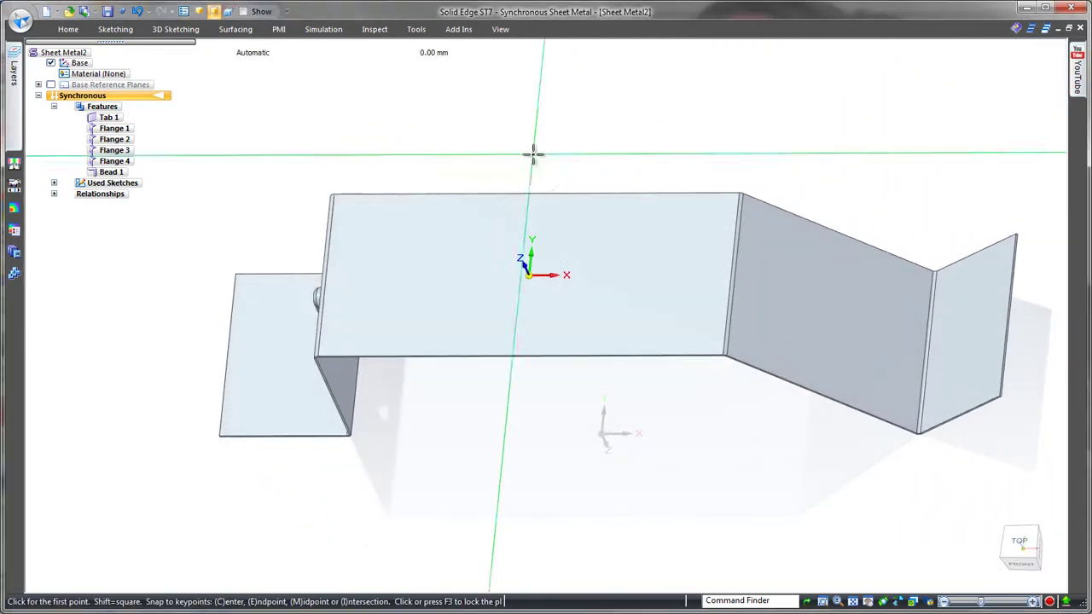
key(F3)
click(1022, 544)
shift+middle_drag(858, 505, 663, 480)
mouse_move(355, 267)
mouse_down()
mouse_move(844, 302)
mouse_move(913, 319)
mouse_up()
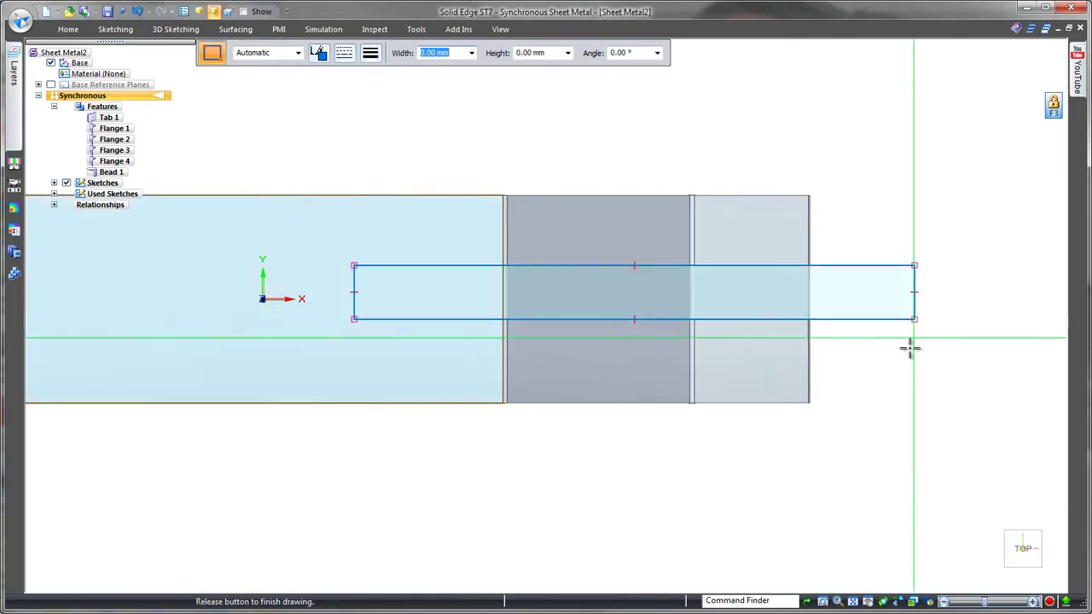
key(Escape)
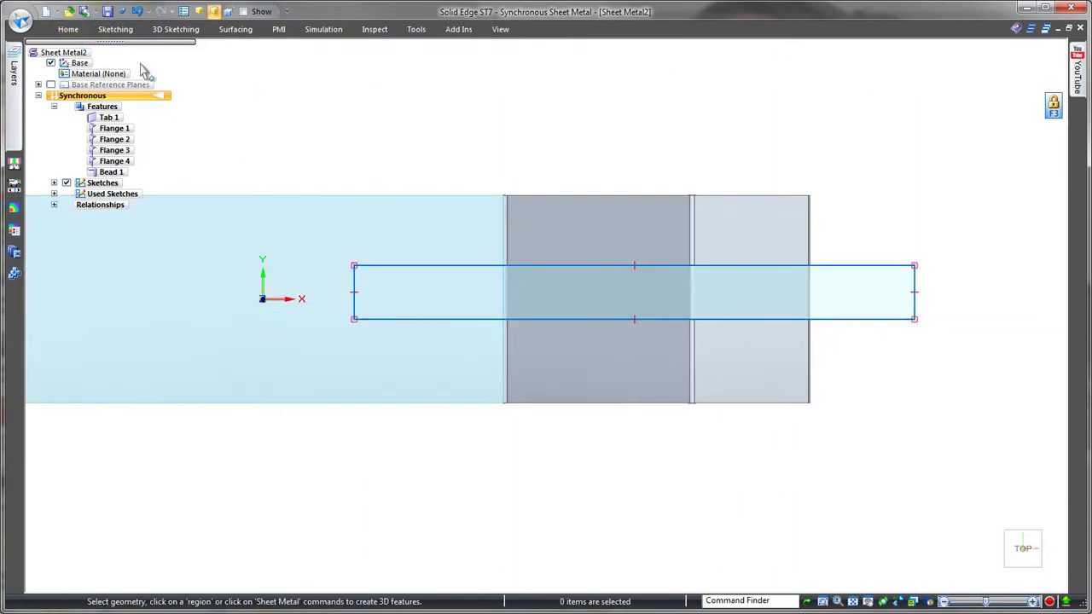
Align the midpoint of the rectangle's short side horizontally with the origin.
click(68, 29)
click(287, 52)
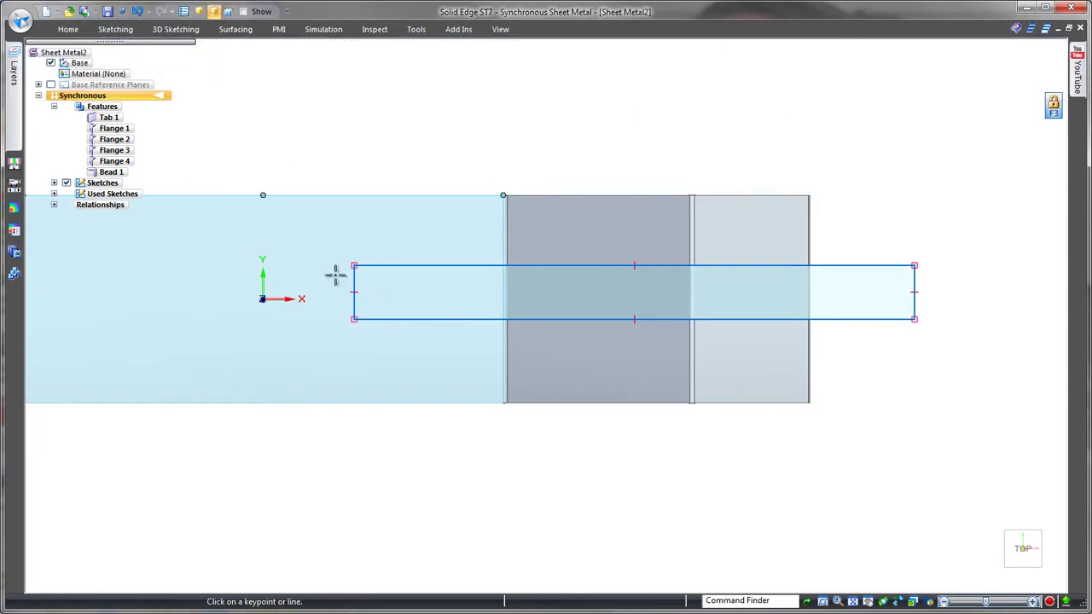
key(Escape)
Dimension the rectangle's short side and set it to 16 mm.
right_drag(932, 393, 925, 345)
click(914, 306)
click(947, 297)
text(16)
key(Return)
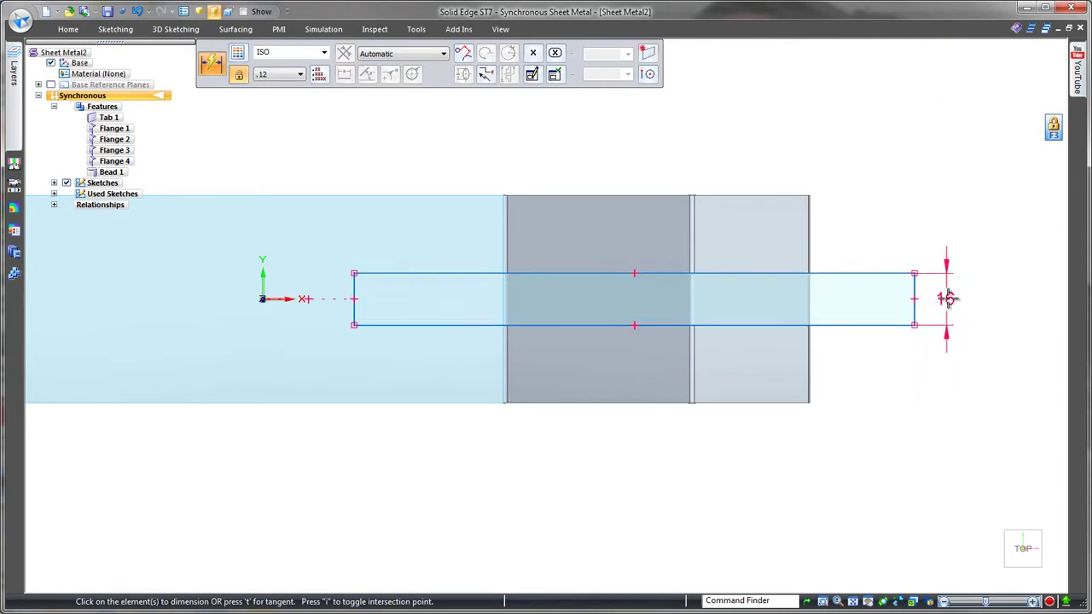
key(Escape)
Cut the rectangular region through the top plate, sloped leg and positive-X foot using a finite extent.
middle_drag(869, 446, 861, 457)
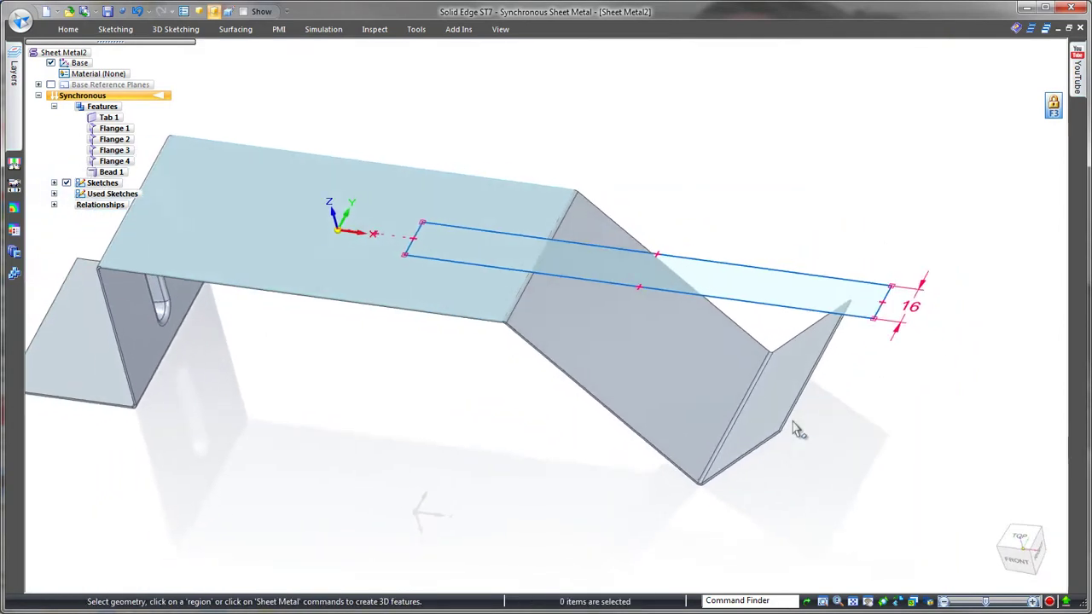
click(493, 253)
click(570, 265)
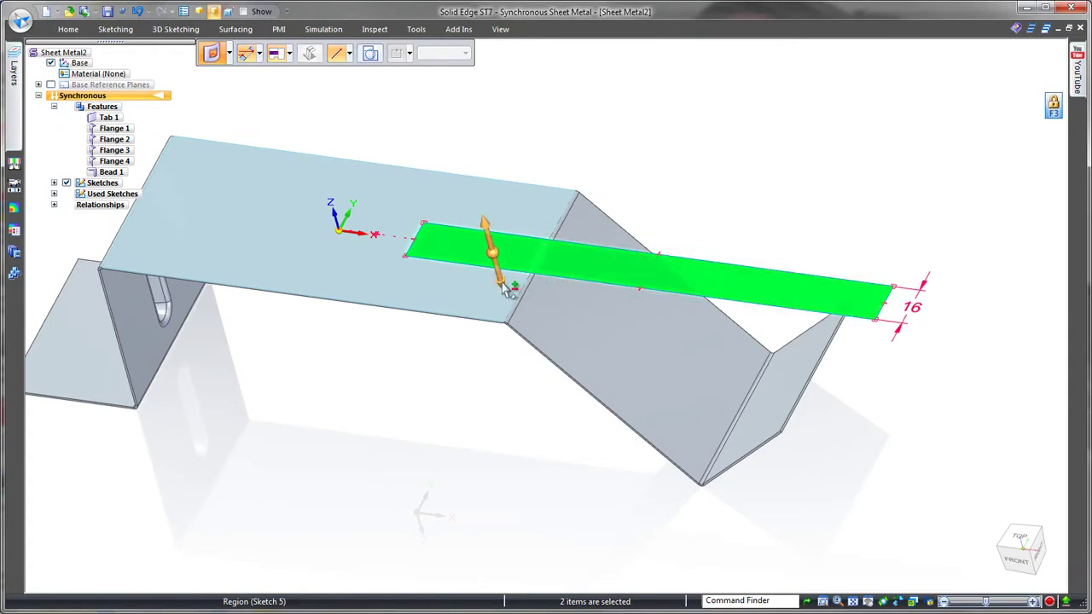
click(500, 280)
click(284, 52)
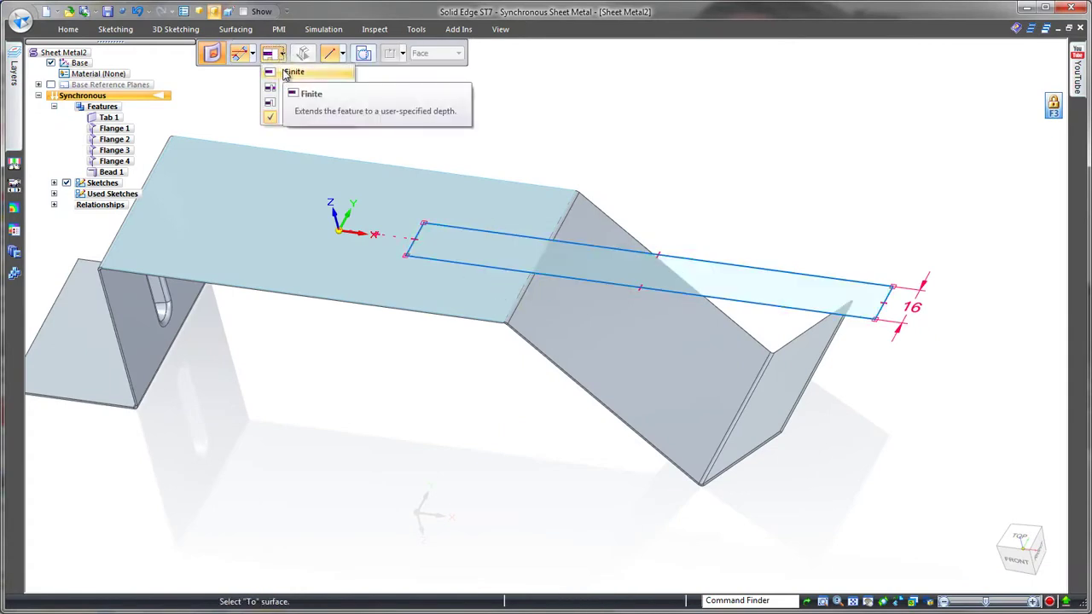
click(290, 71)
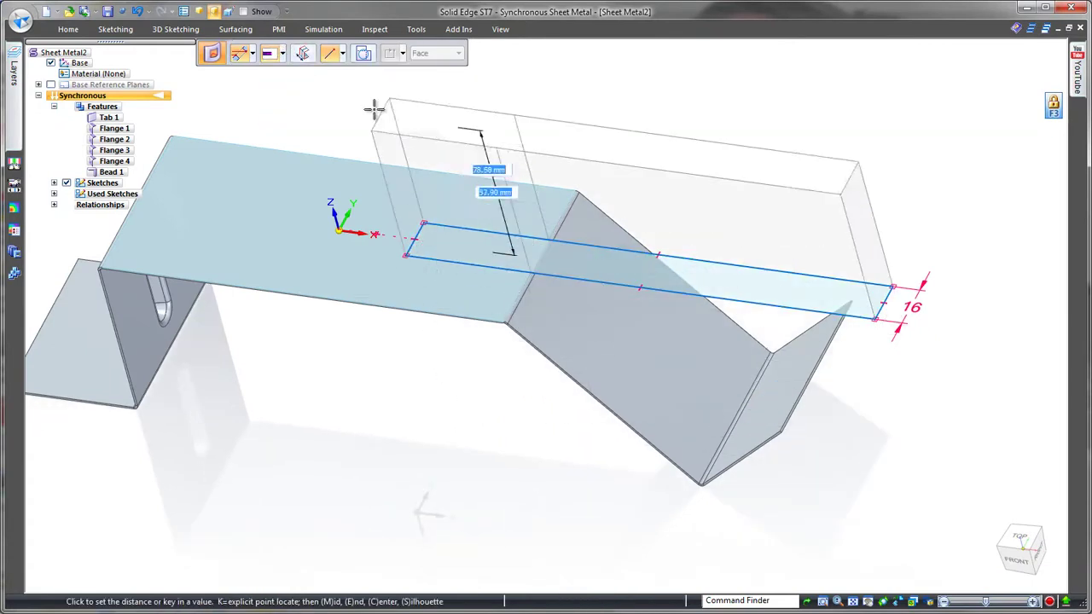
click(430, 138)
right_click(429, 141)
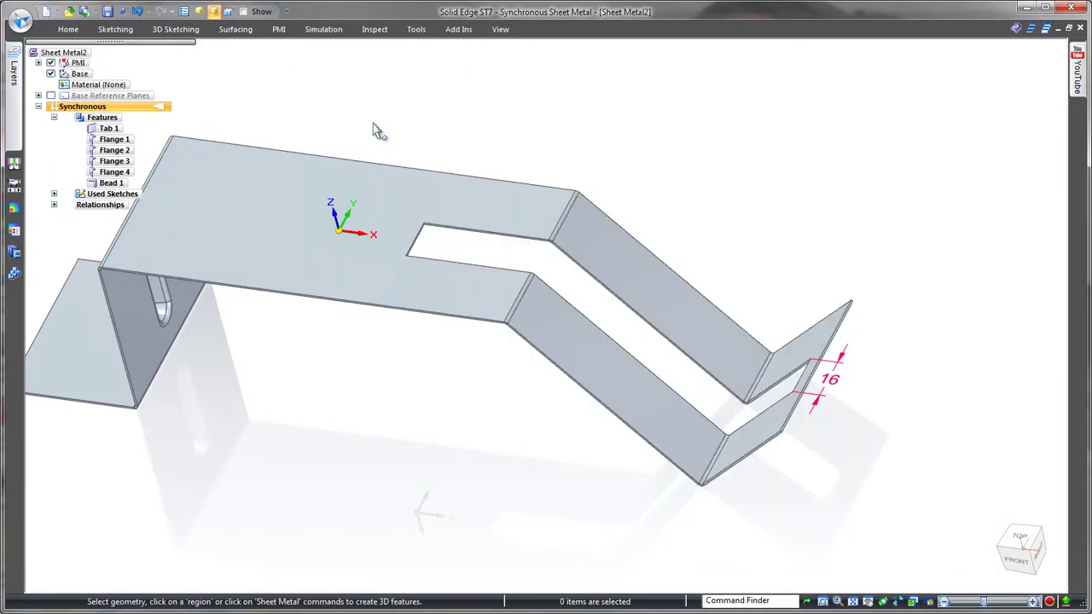
Add a flange about 50 mm downward from the slot's inner end edge and a short positive-X flange from its lower edge.
middle_drag(172, 63, 701, 166)
click(614, 232)
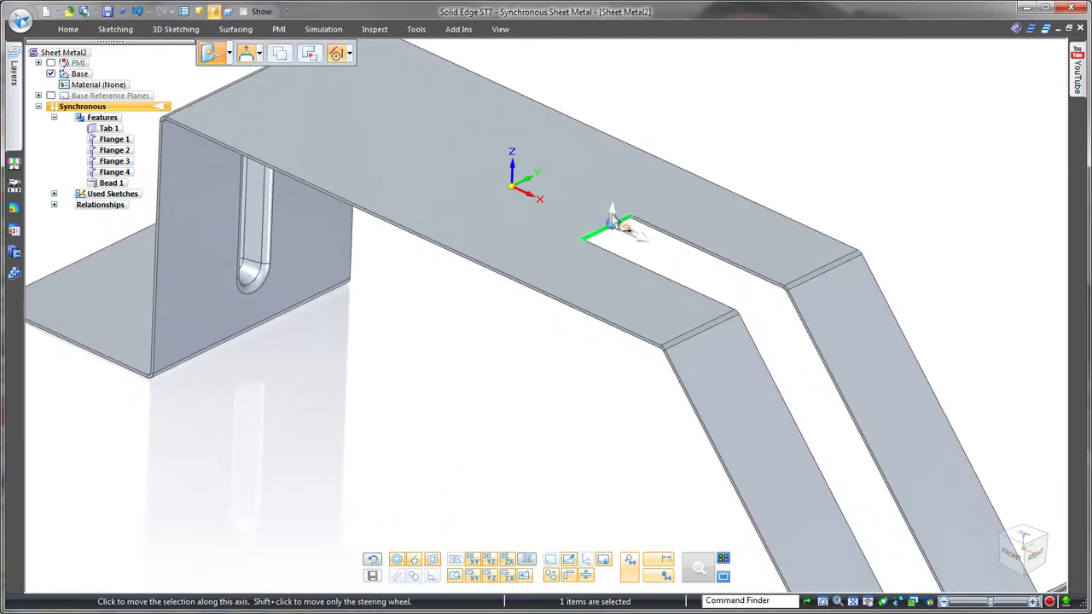
click(614, 213)
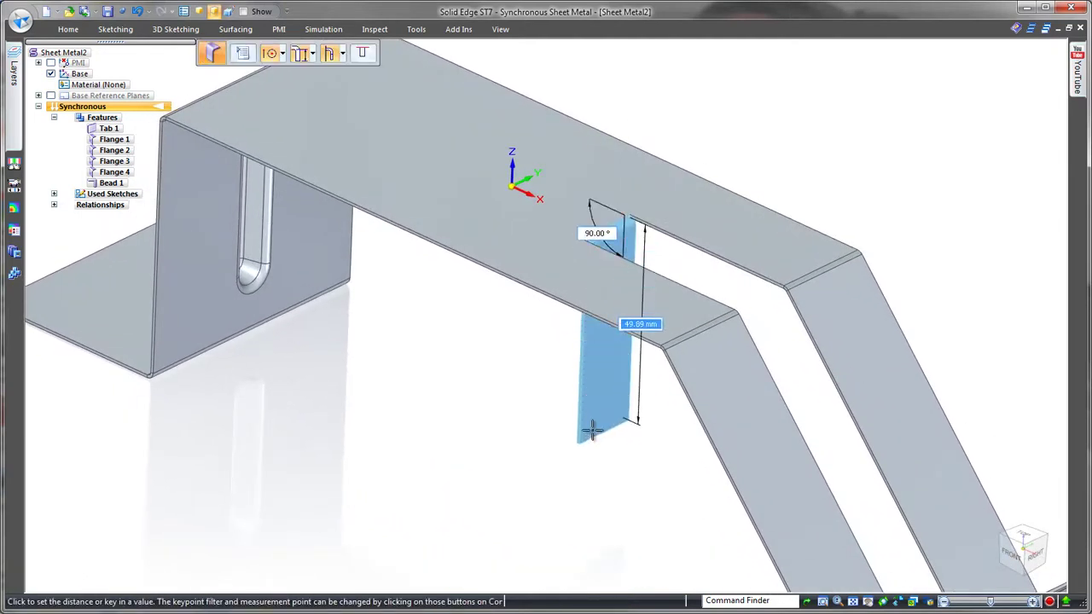
click(600, 441)
click(600, 444)
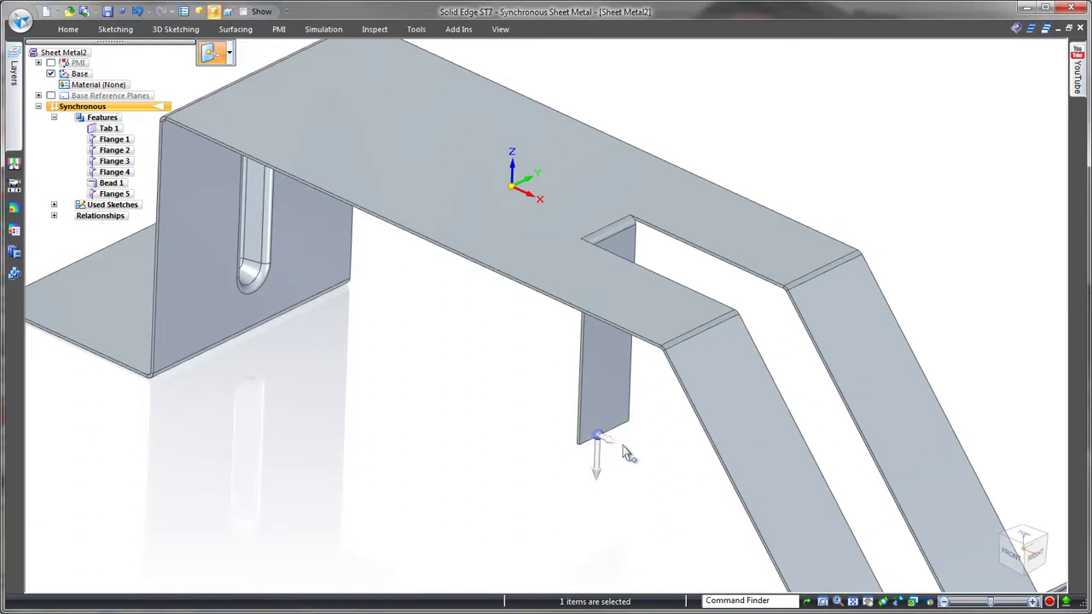
click(619, 451)
click(654, 463)
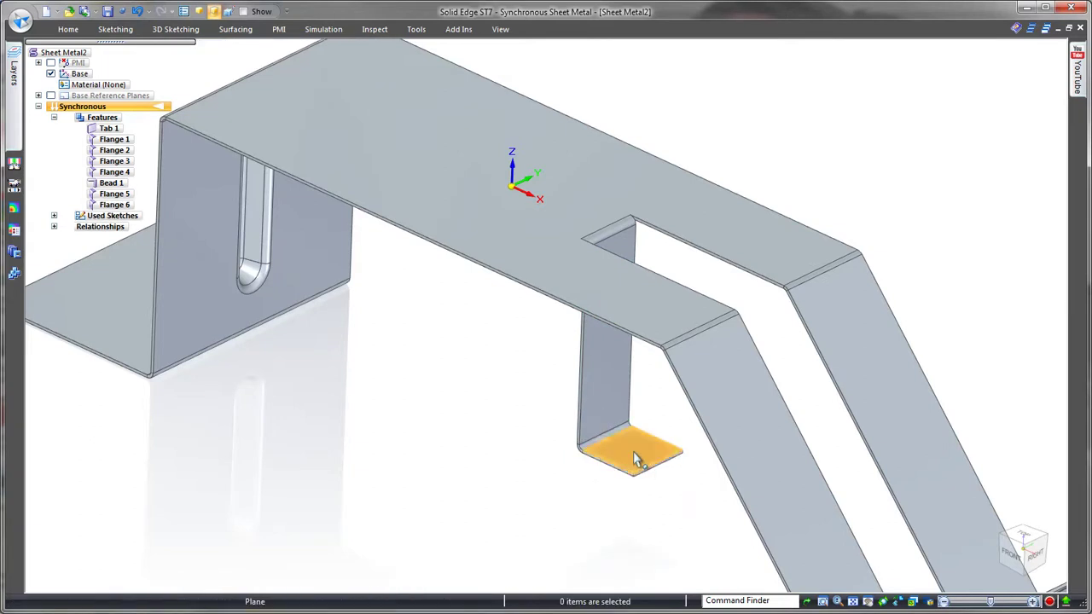
Rotate both new tab flanges together about the bend at the slot's inner end, swinging them toward the beaded leg.
click(635, 452)
ctrl+click(597, 410)
drag(636, 451, 608, 254)
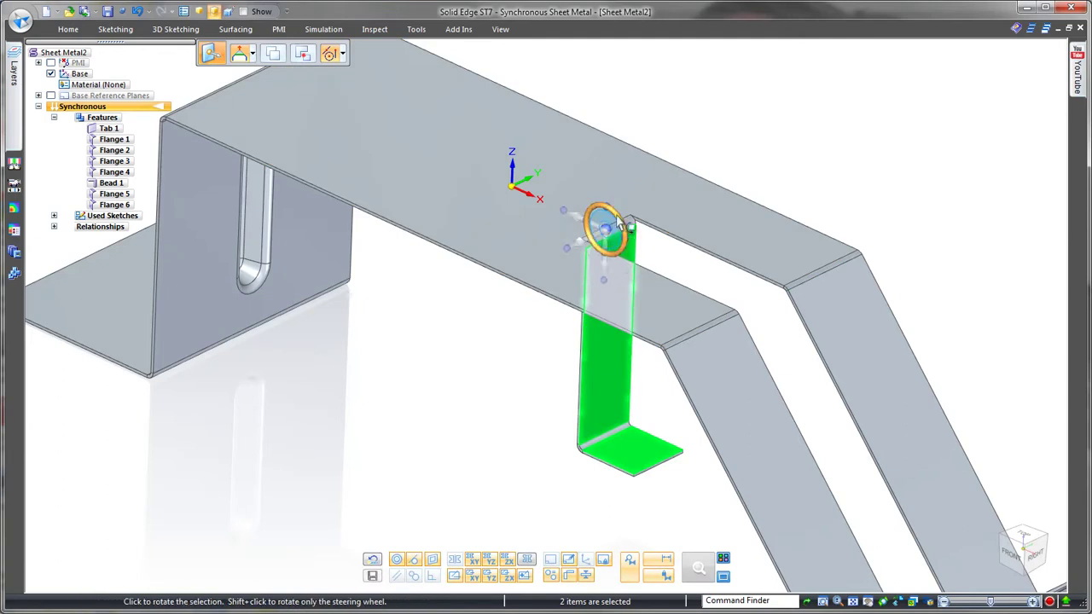
click(616, 223)
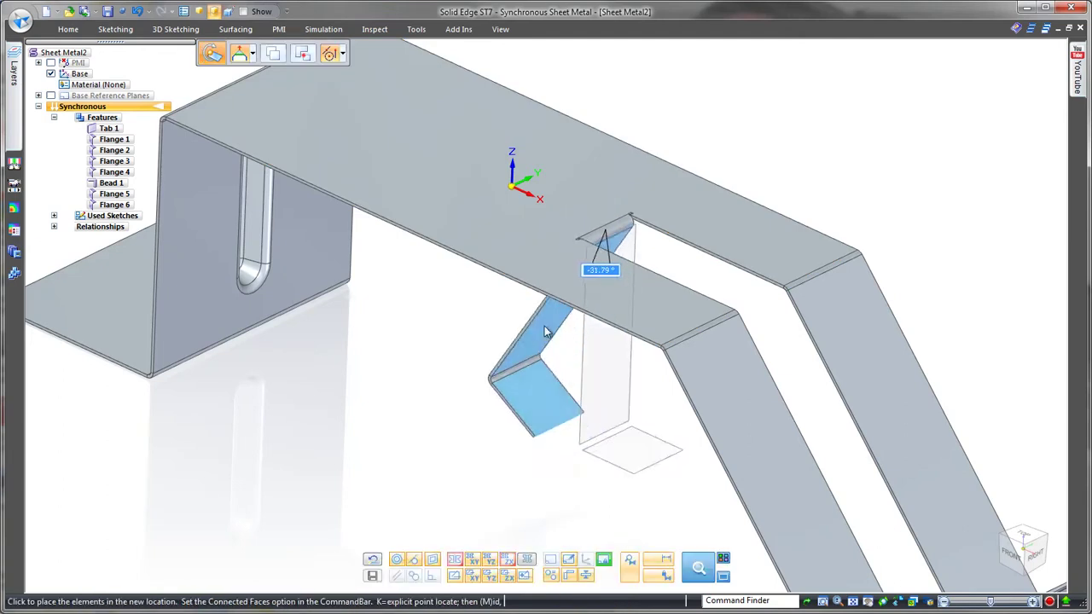
click(511, 318)
key(Escape)
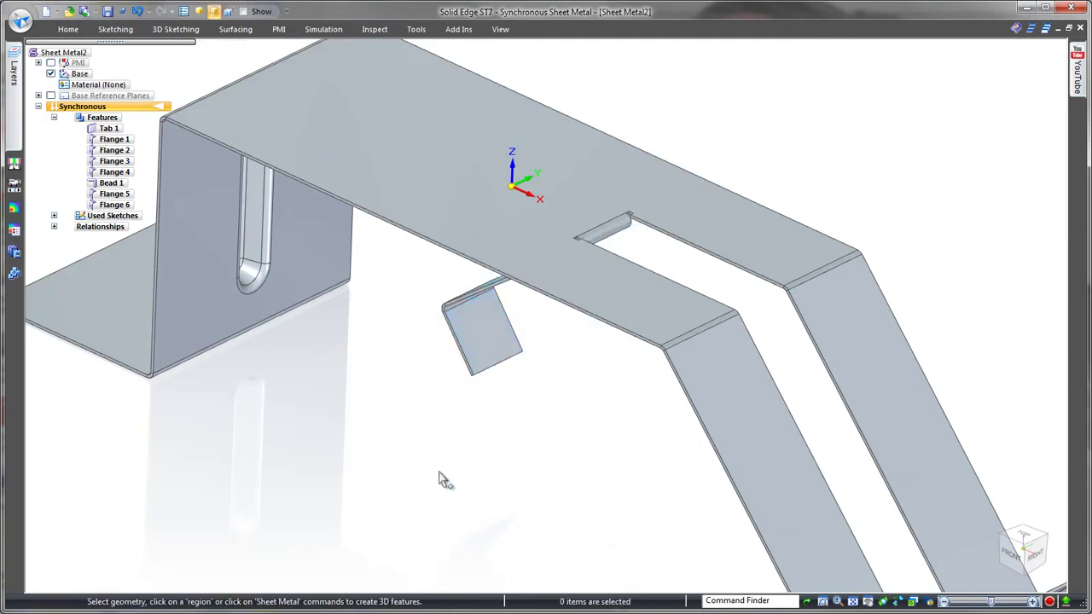
Add a partial-width flange about 45 mm downward on the top plate's long positive-Y edge, near the beaded leg.
middle_drag(575, 394, 600, 333)
click(704, 261)
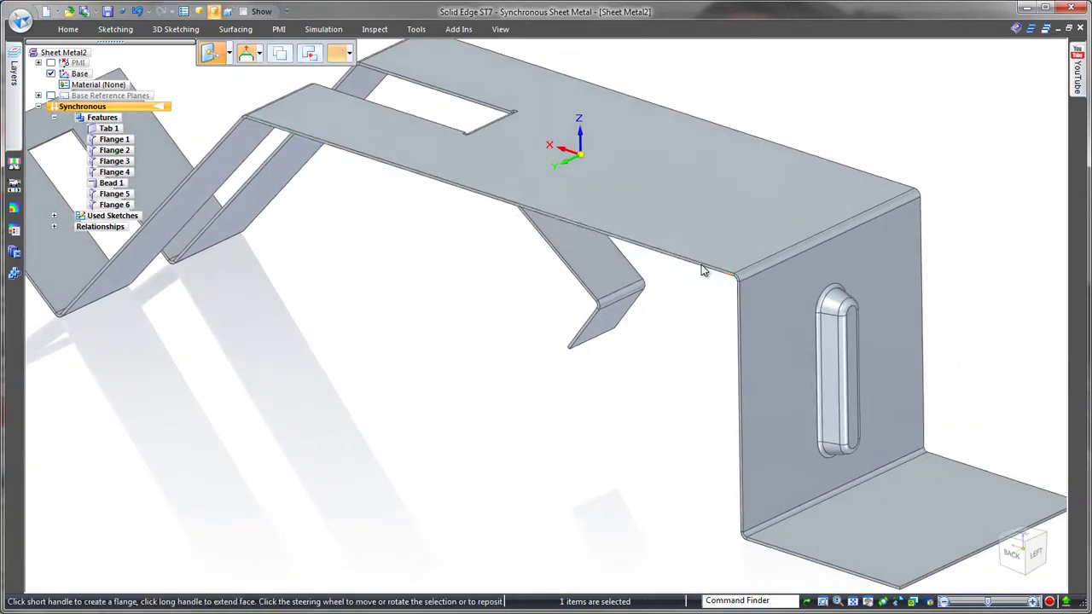
click(701, 252)
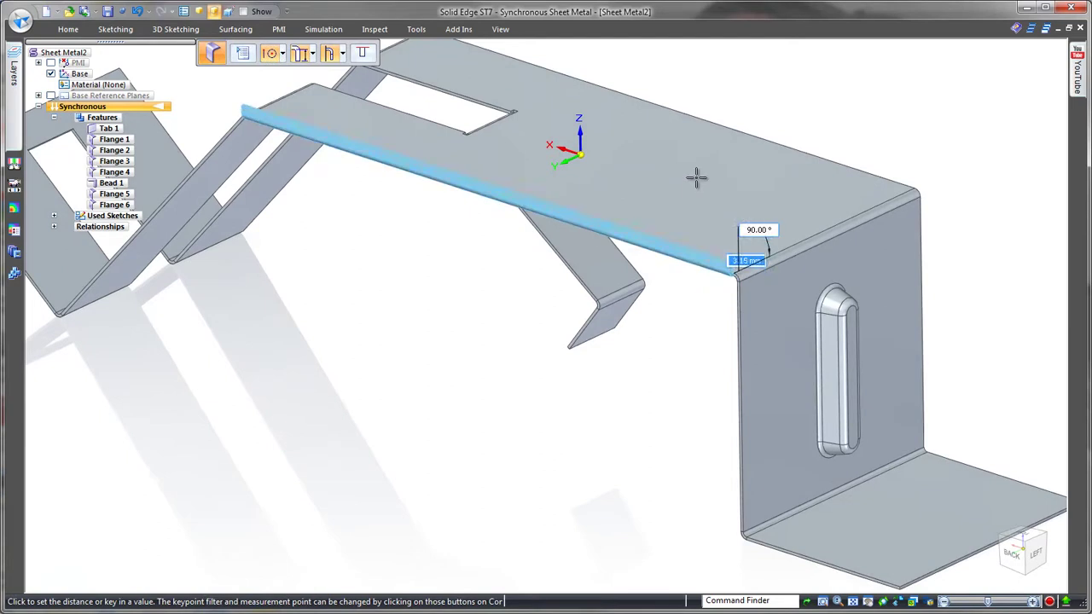
click(343, 54)
click(376, 71)
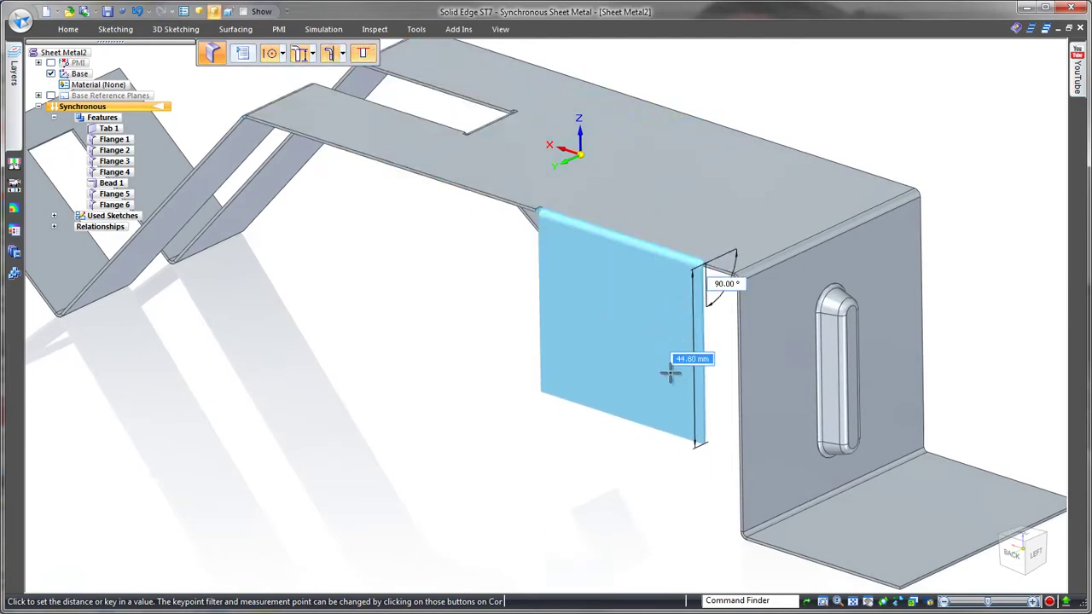
click(670, 373)
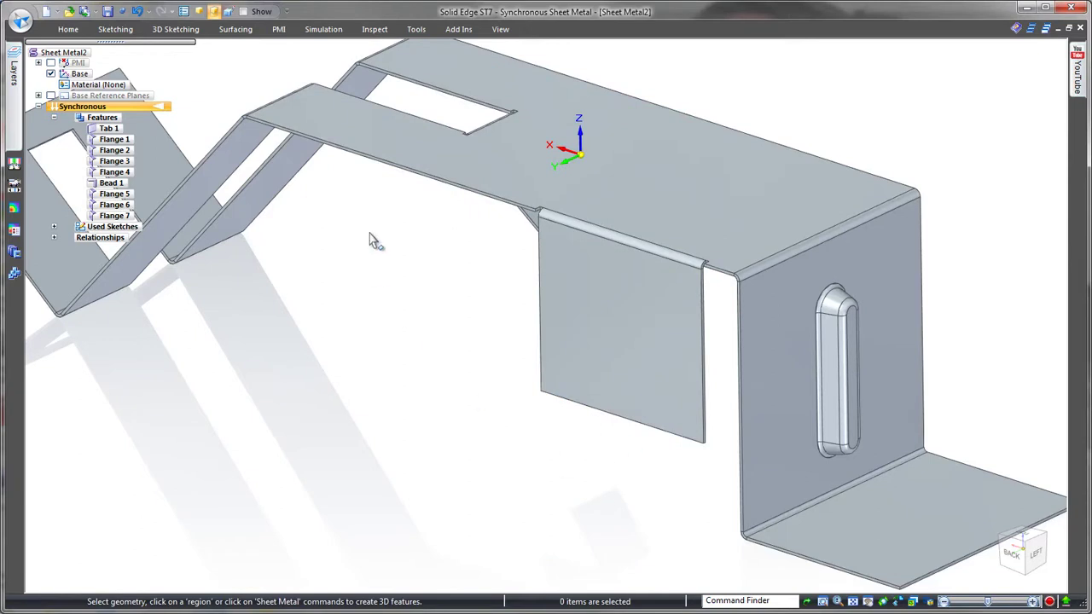
Add a partial-width flange about 34 mm upward on the same long edge, beside the slot.
click(328, 149)
click(327, 134)
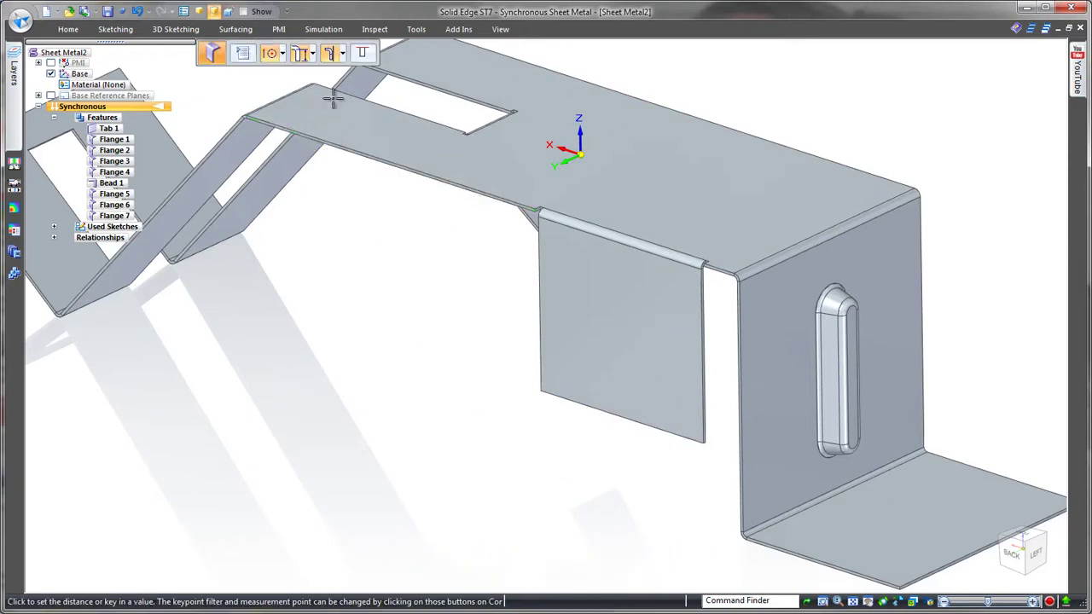
click(364, 59)
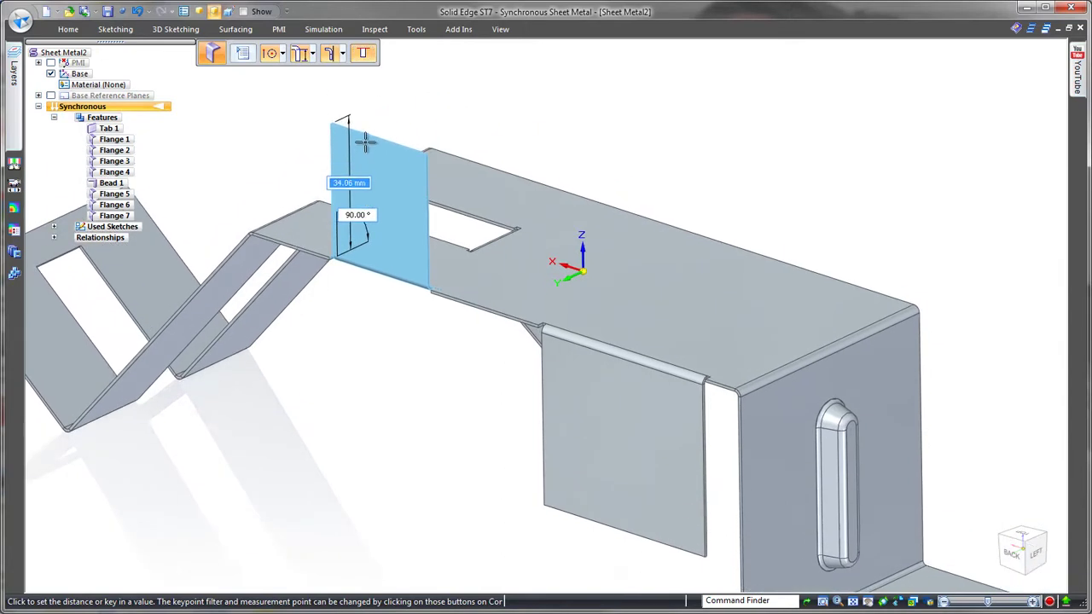
click(365, 141)
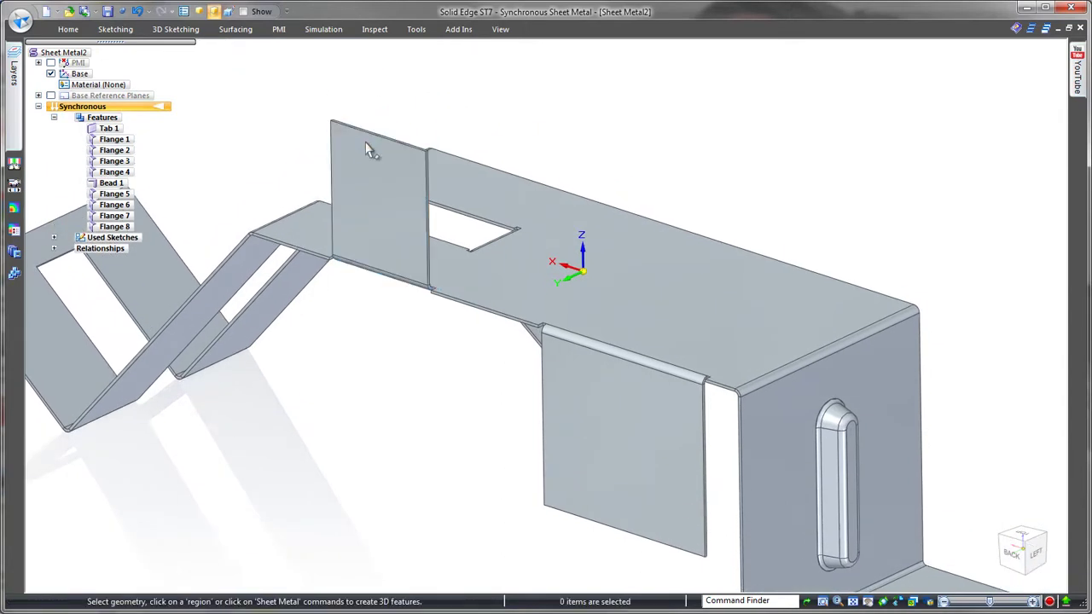
Mirror the upward partial flange about the base XZ plane to the opposite long edge of the top plate.
click(128, 227)
click(70, 30)
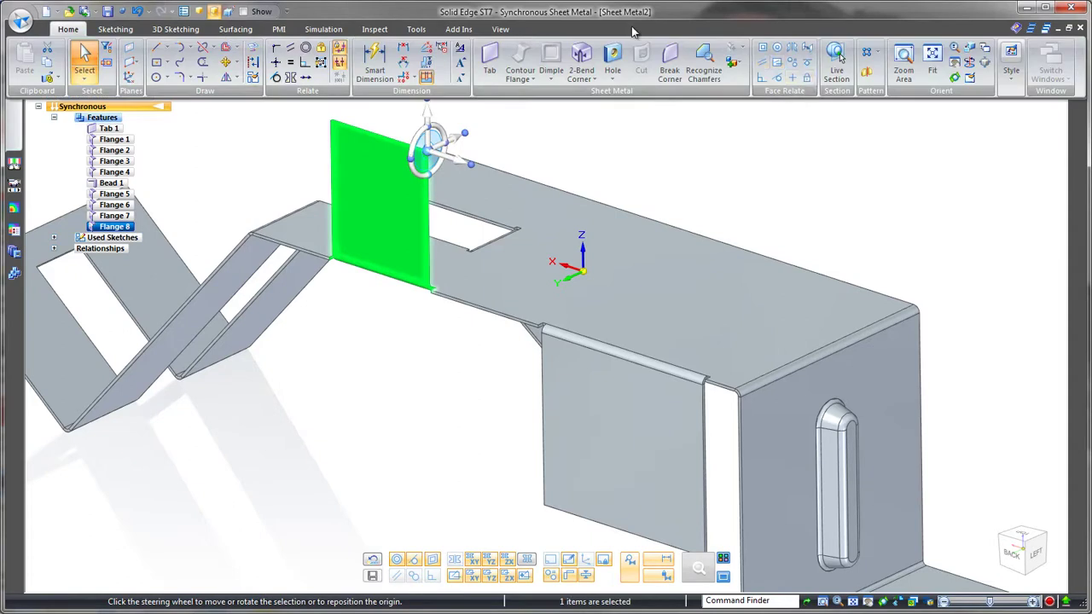
click(868, 75)
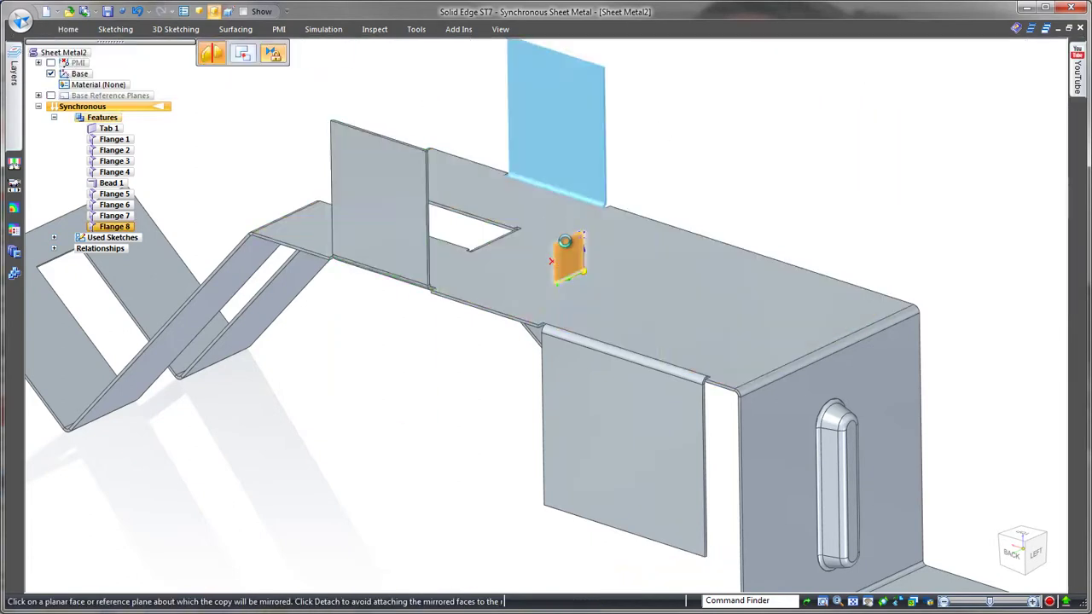
click(563, 245)
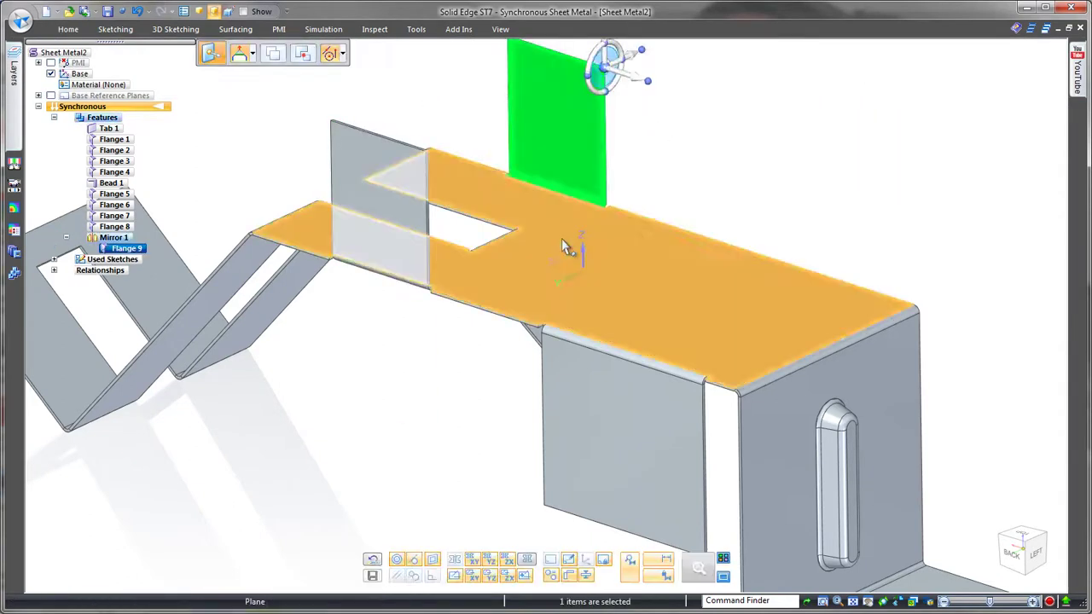
click(708, 174)
Rotate the top plate's face about its bend with the beaded leg so it slopes upward toward positive X.
middle_drag(710, 174, 453, 333)
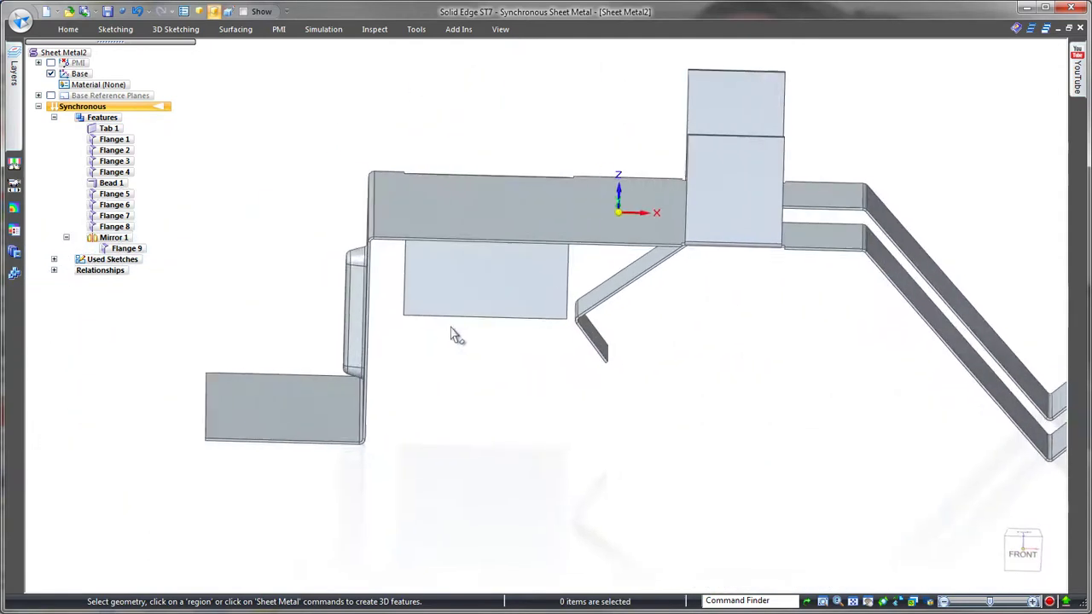
click(465, 226)
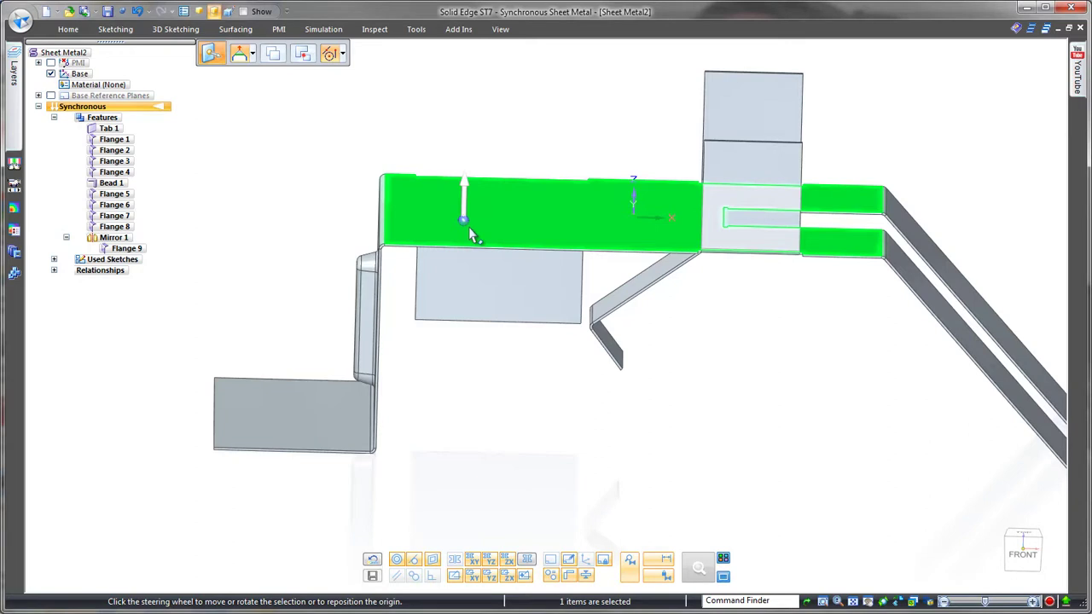
click(465, 222)
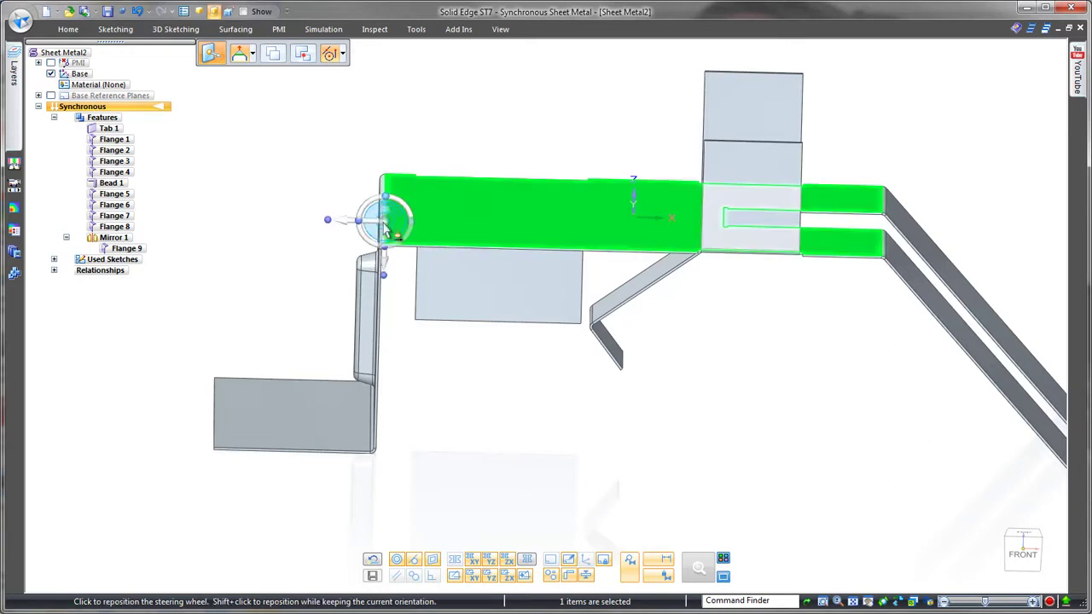
click(1029, 556)
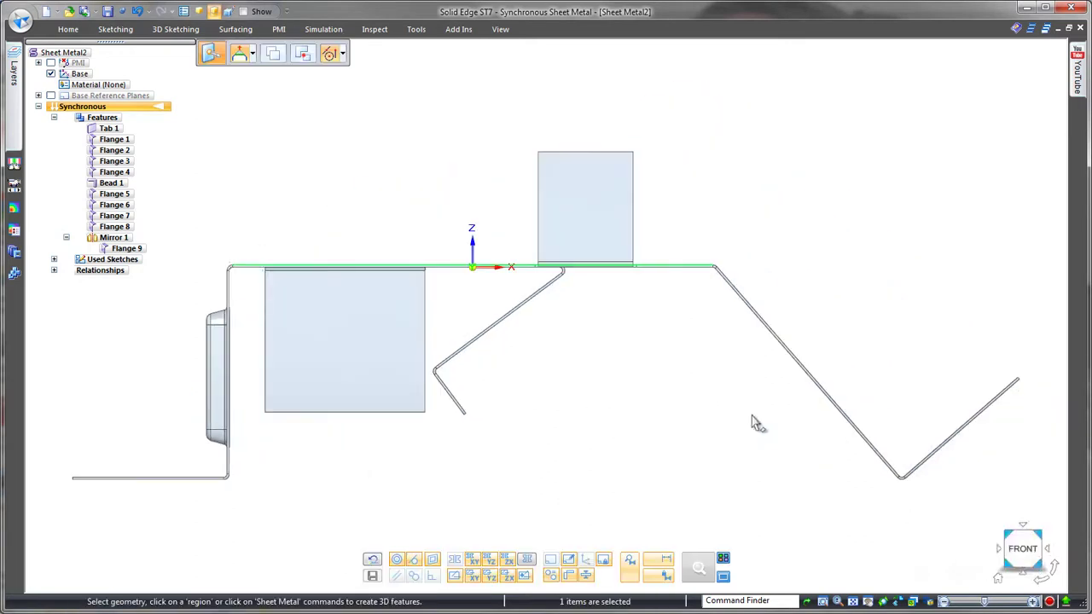
click(267, 298)
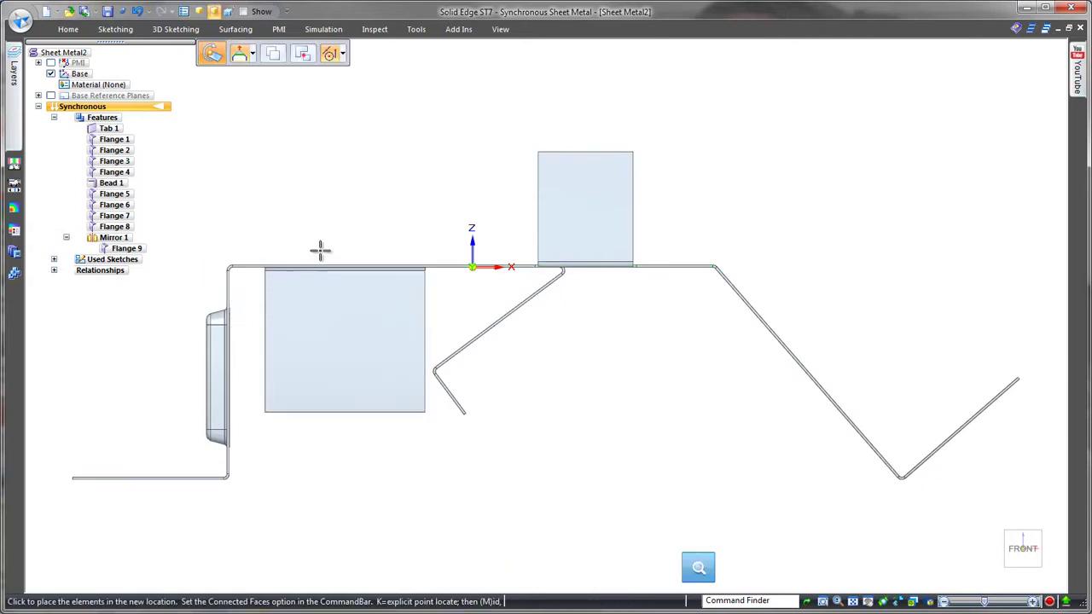
click(467, 248)
click(461, 220)
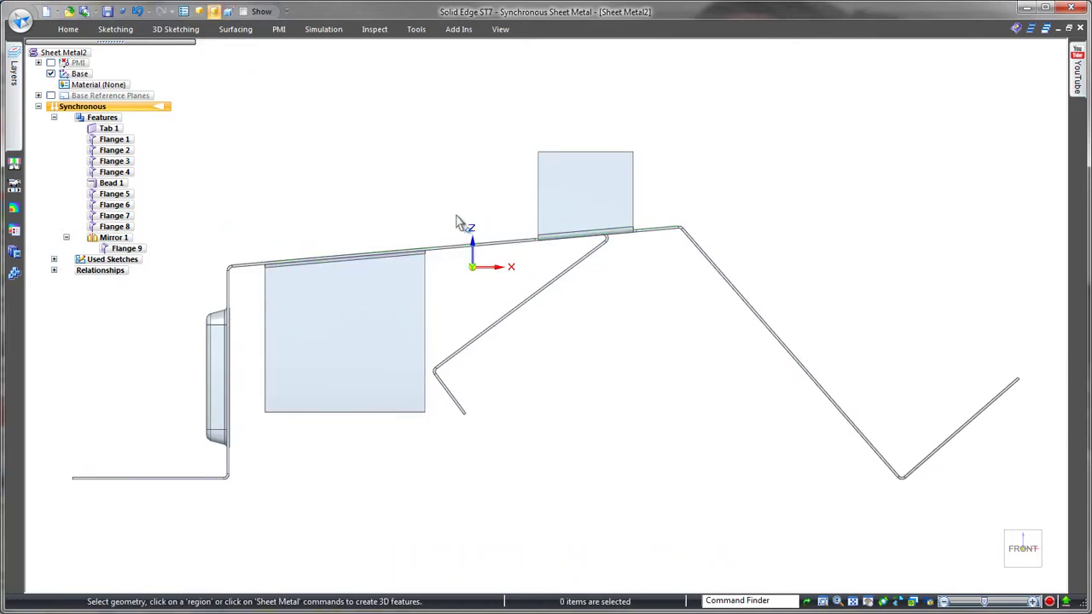
Break the Mirror 1 feature so that the mirrored flange becomes independent.
middle_drag(456, 217, 411, 199)
click(120, 239)
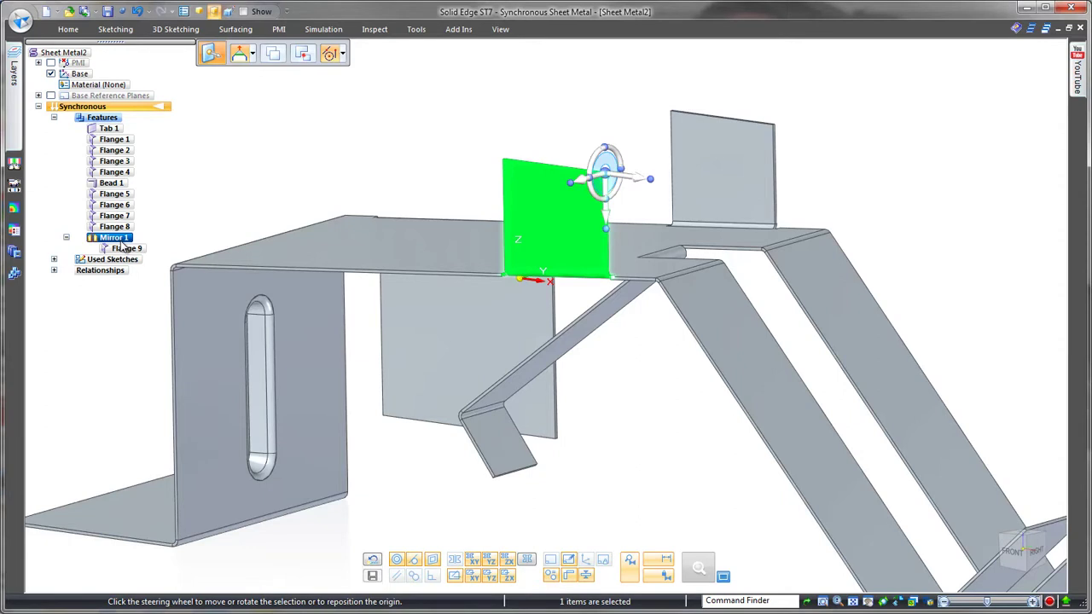
right_click(122, 241)
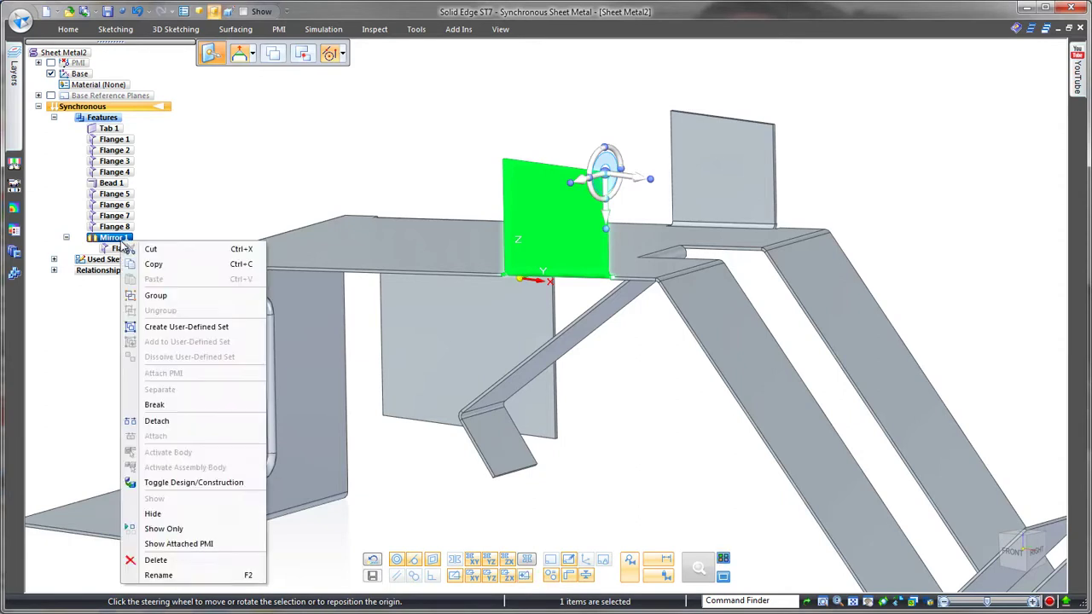
click(151, 400)
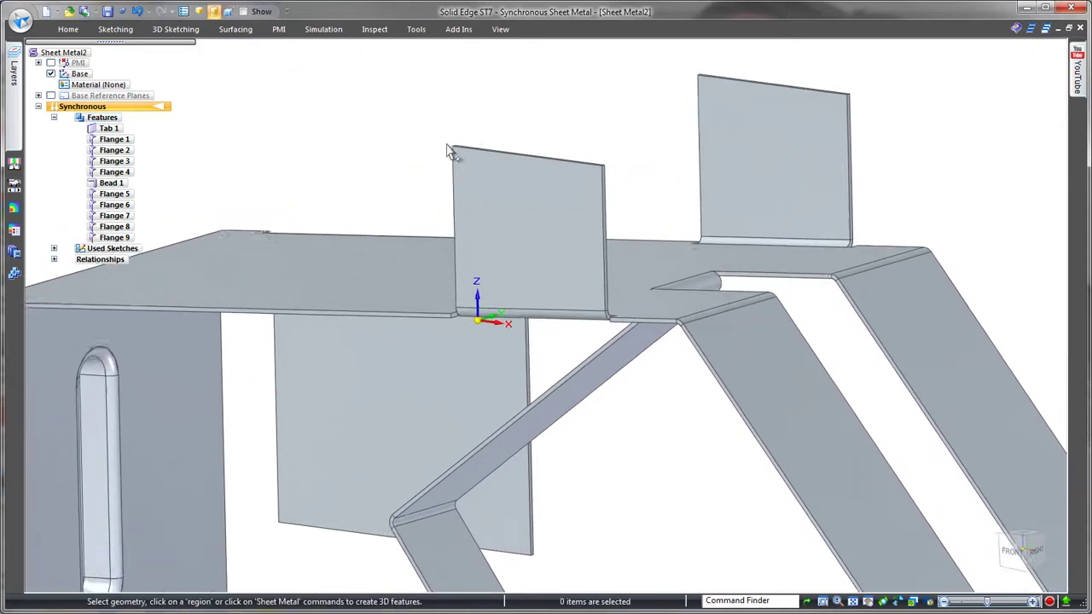
Sketch a short line parallel to the X axis on the outer face of the front upright flange, locked to that plane.
right_click(398, 149)
click(430, 147)
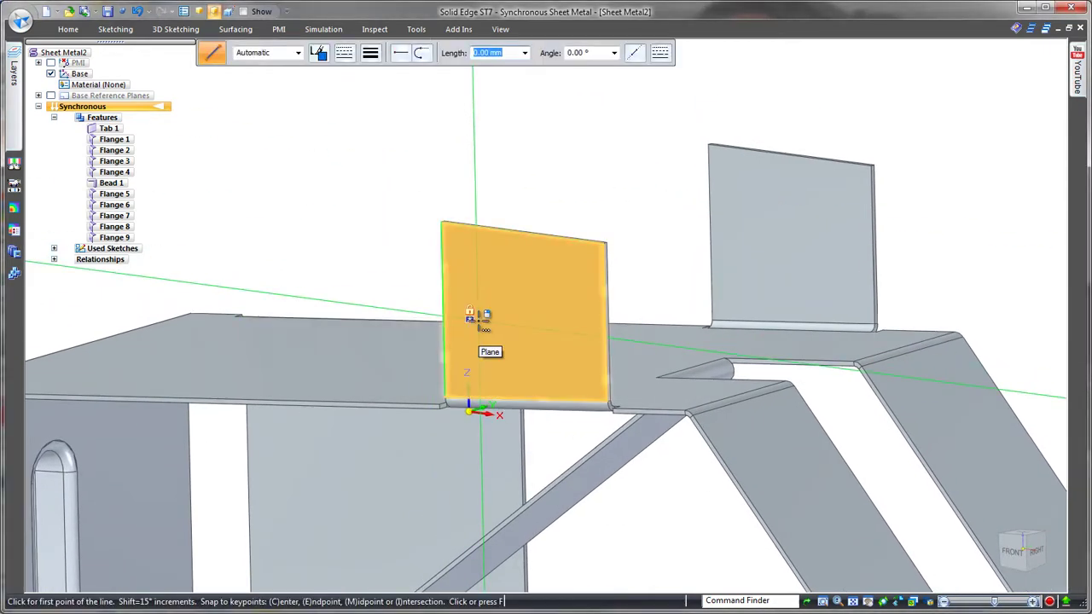
key(F3)
click(479, 327)
click(553, 337)
key(Escape)
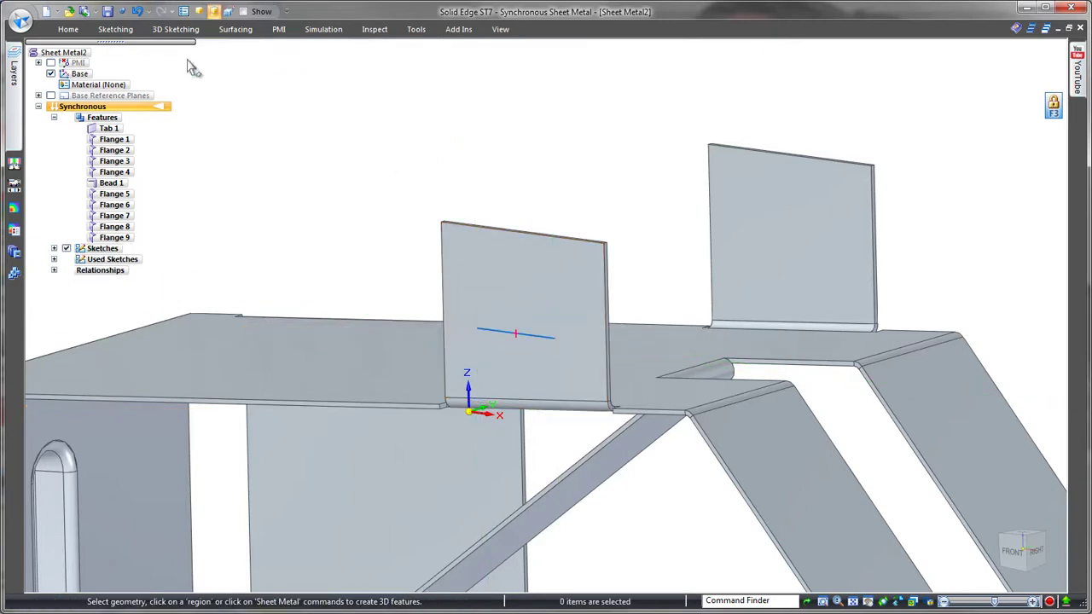
Jog the front upright flange at the sketched line, bending the portion above it and offsetting it outward.
click(58, 31)
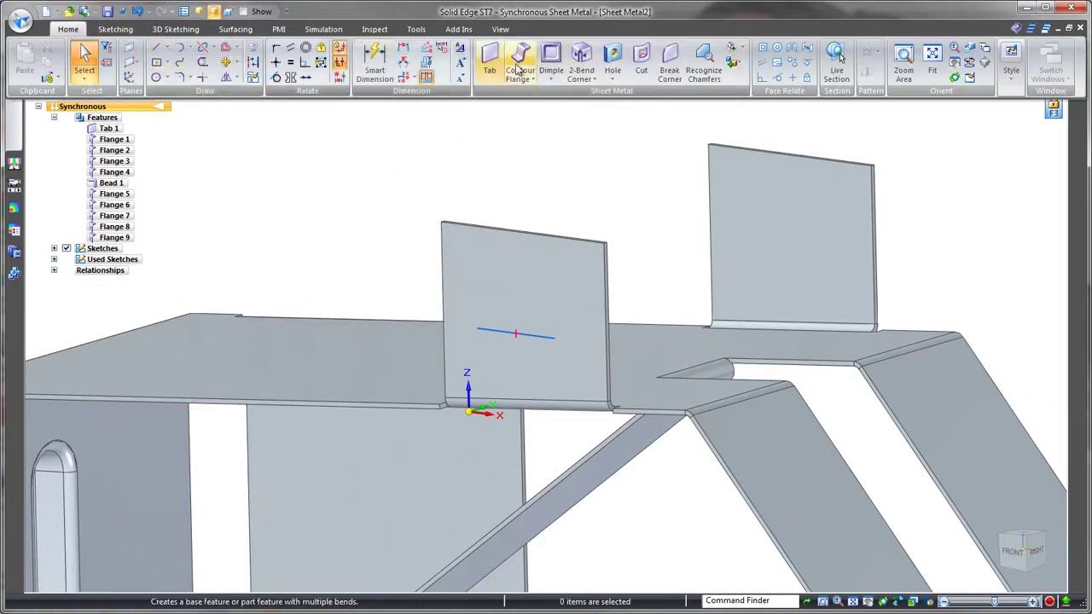
click(748, 50)
click(745, 81)
click(528, 335)
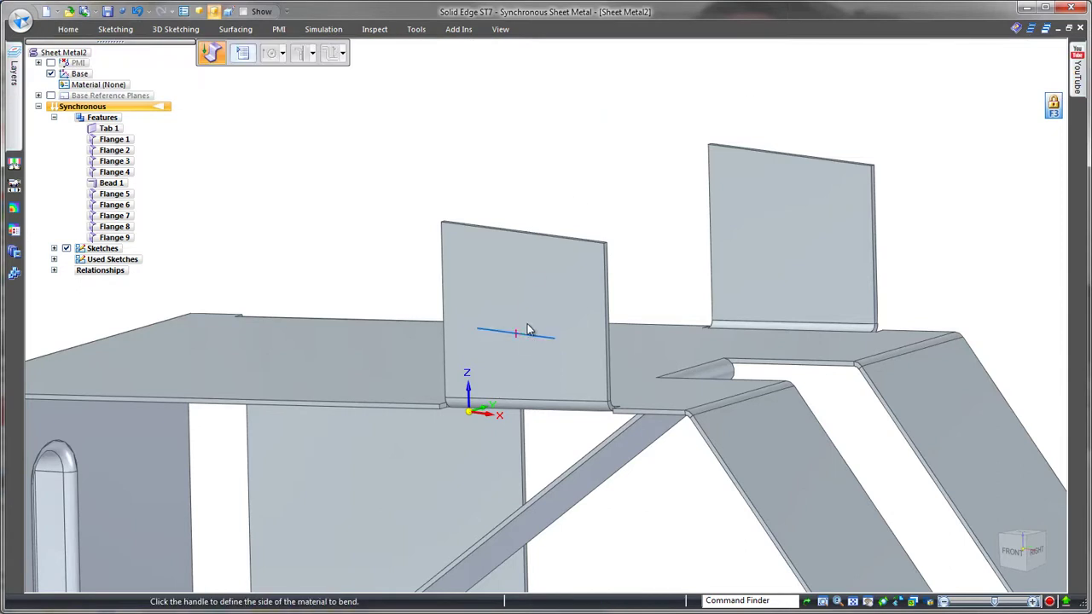
right_click(529, 333)
click(516, 299)
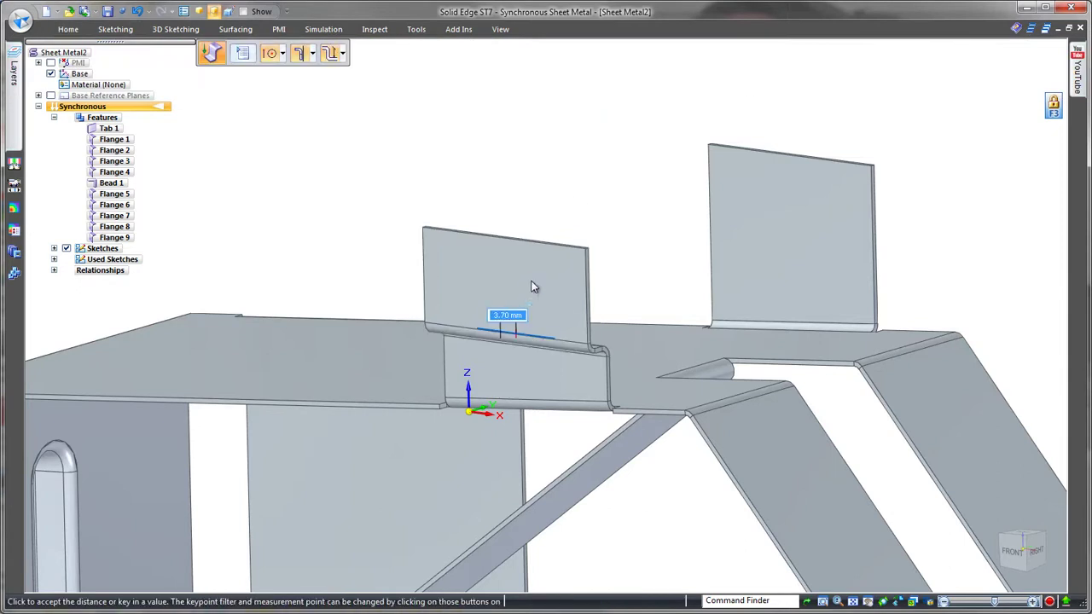
click(683, 151)
Lock sketching to the inclined tab's face and draw a short line across its width above the lower bend.
middle_drag(601, 145, 712, 324)
right_click(712, 324)
click(739, 316)
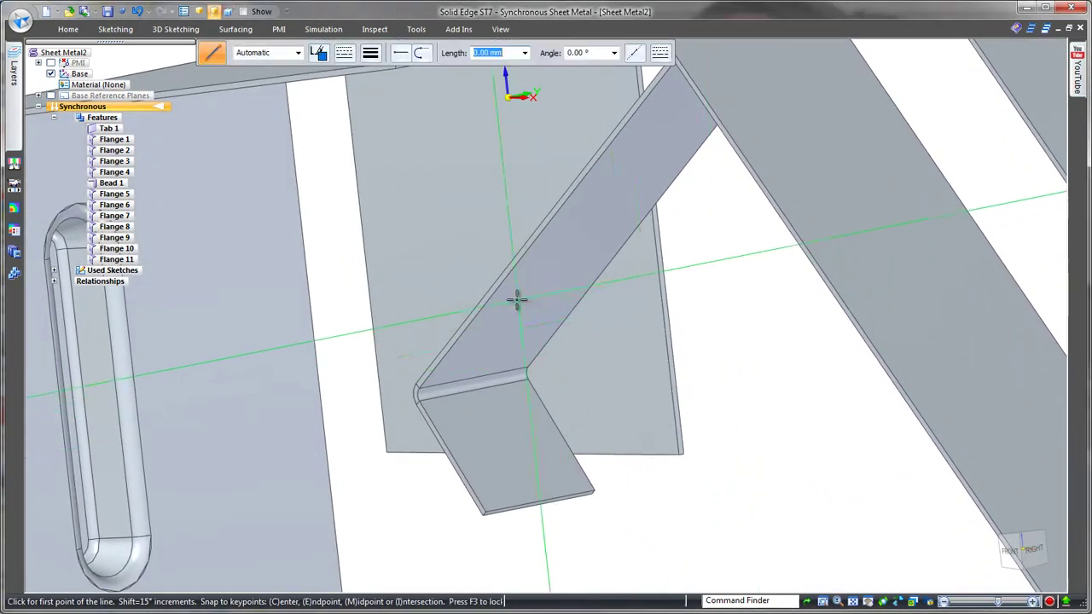
key(F3)
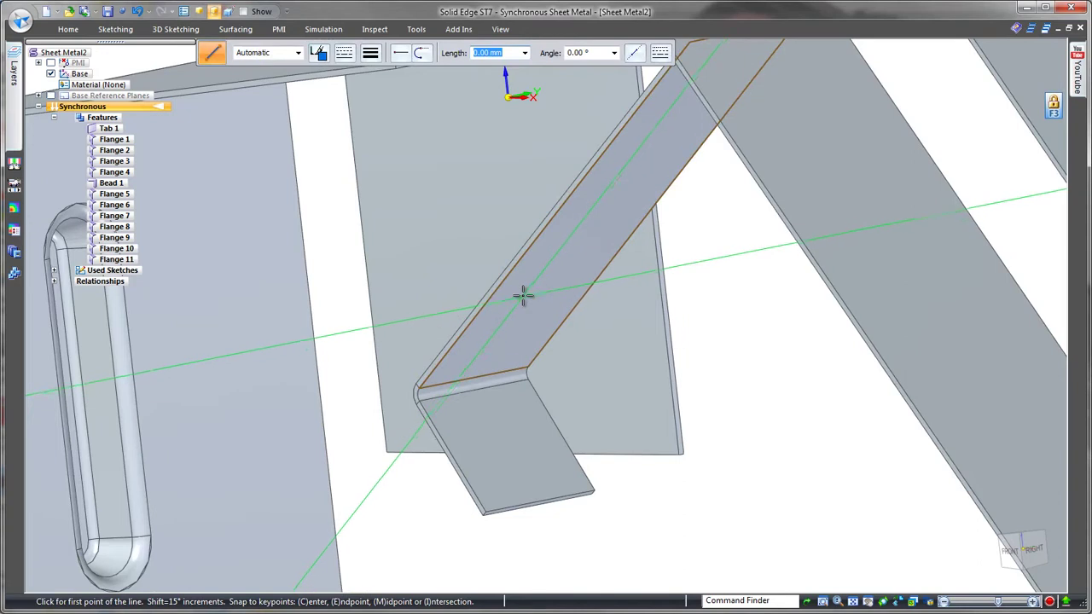
click(522, 296)
click(575, 286)
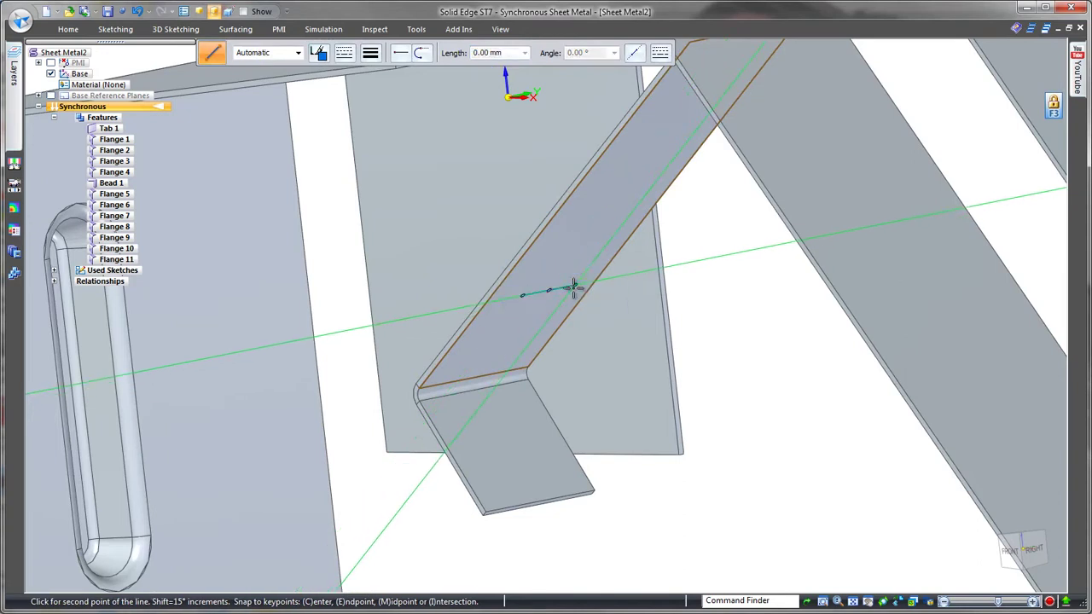
key(Escape)
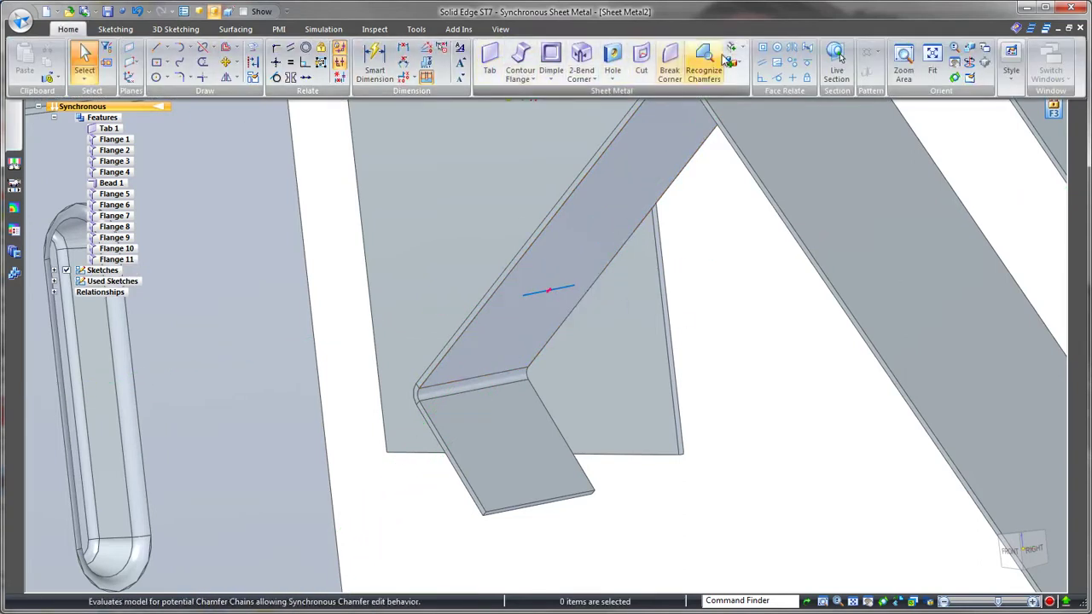
Jog the inclined tab at the sketched line, offsetting the portion of the tab that carries the lower bend.
click(739, 48)
click(754, 81)
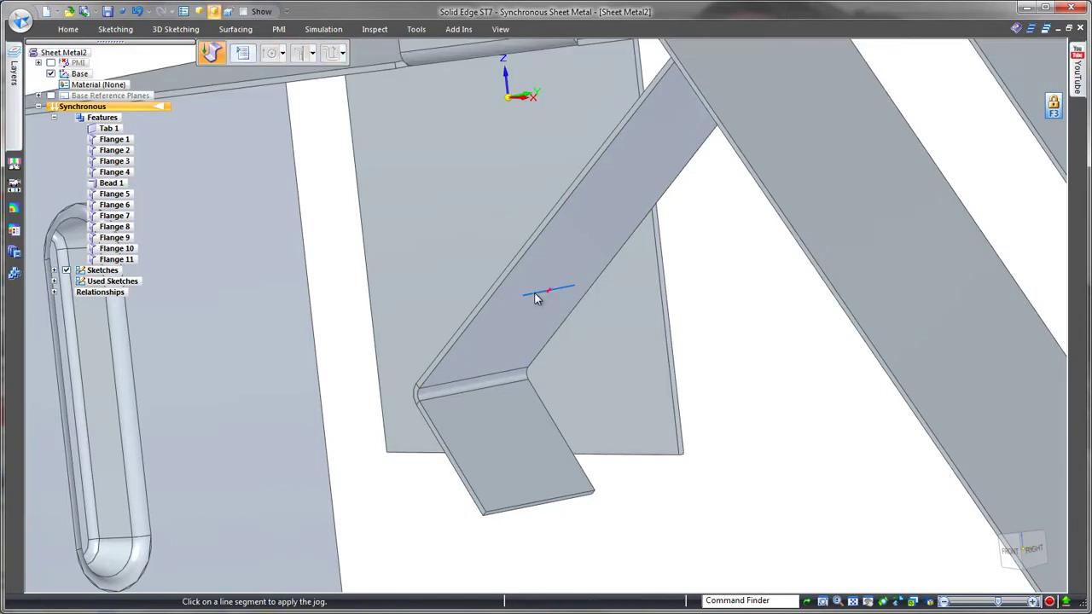
click(538, 294)
click(528, 315)
click(442, 293)
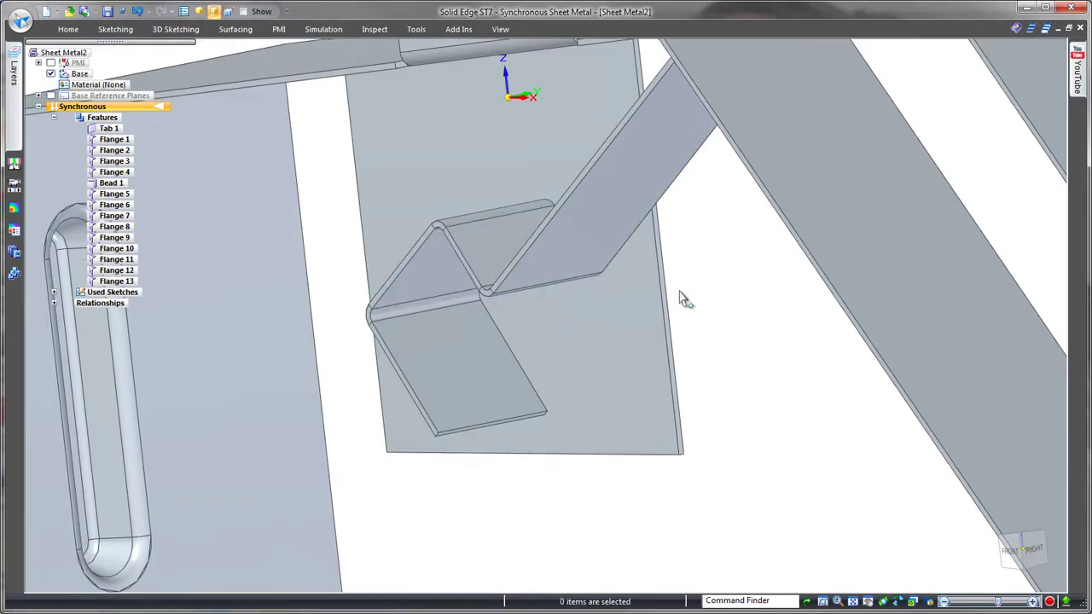
Round the free corners of the inclined tab's end, the two upright flanges and the slotted end flange with an 8 mm Break Corner.
click(68, 29)
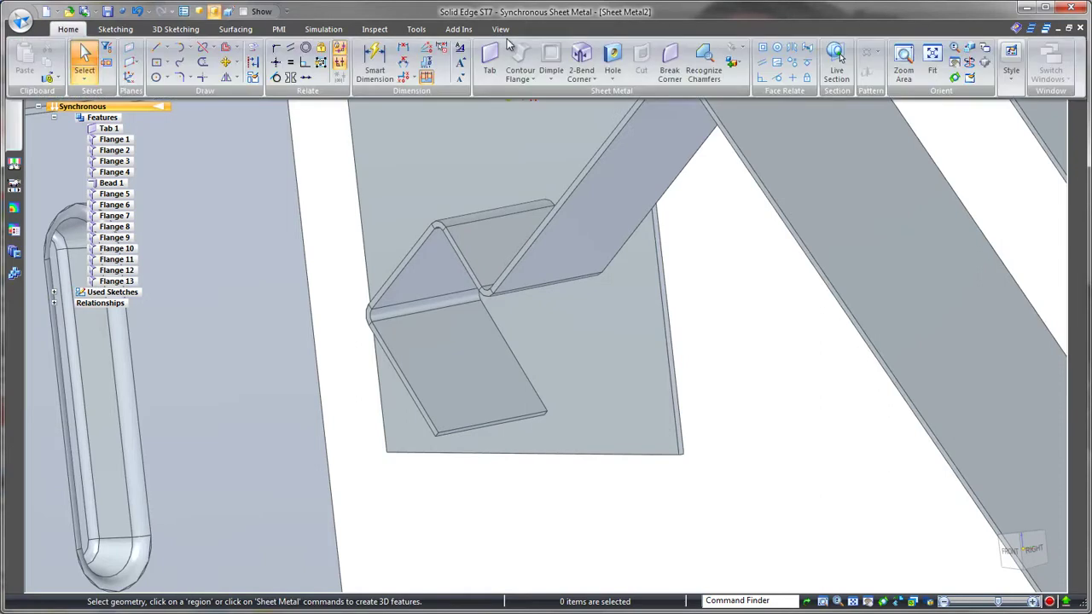
click(665, 56)
click(482, 406)
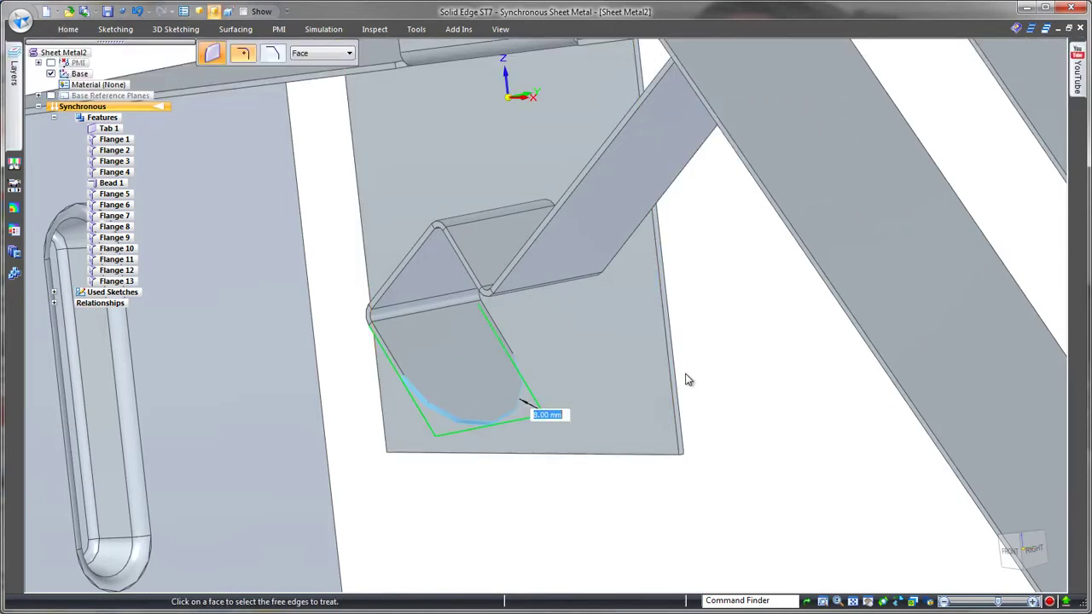
scroll(690, 353, down, 3)
click(612, 168)
click(717, 151)
middle_drag(793, 144, 794, 321)
click(789, 349)
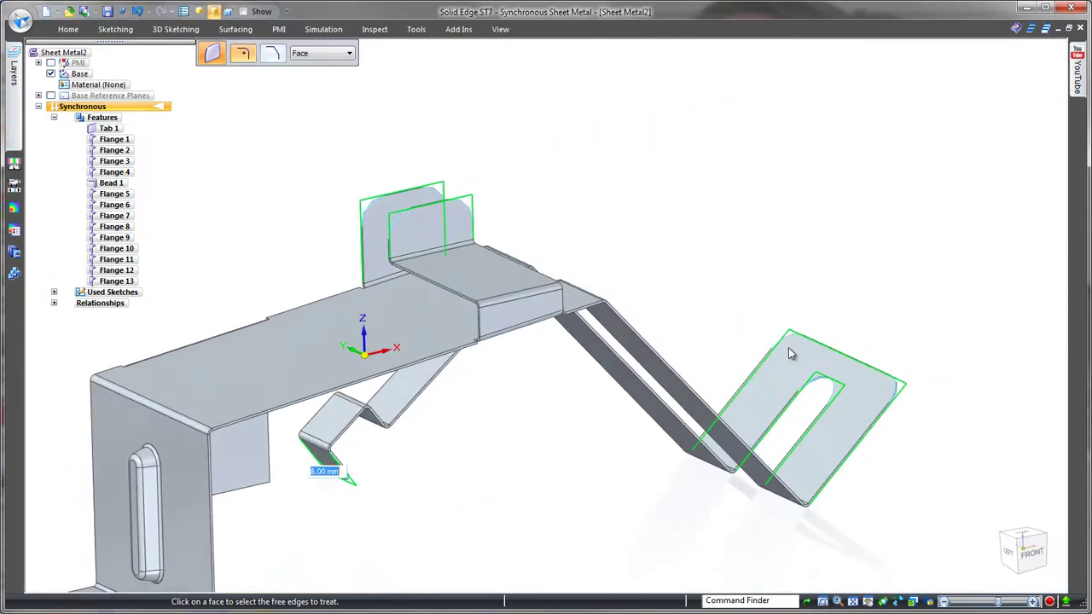
right_click(759, 286)
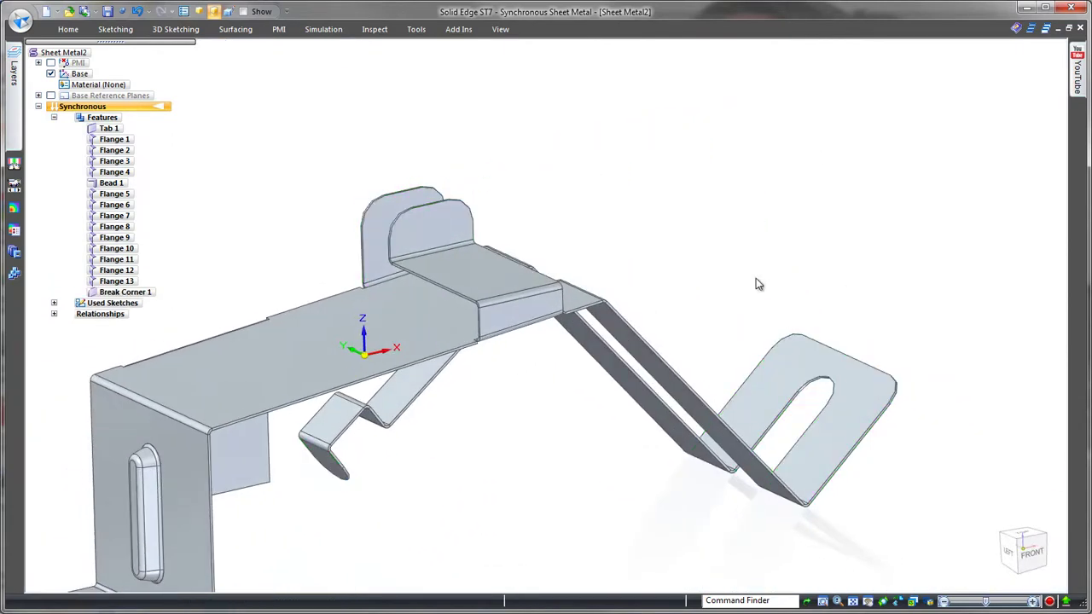
Move the side edge face of the bottom flange below the bead inward about 16 mm, narrowing the flange symmetrically.
middle_drag(758, 286, 607, 411)
click(620, 406)
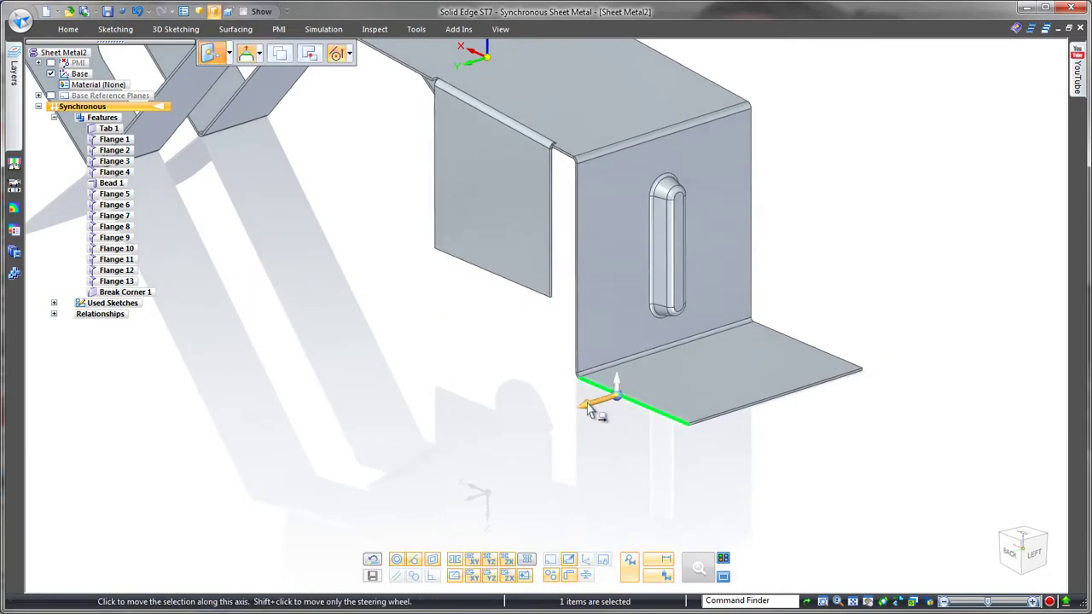
click(589, 409)
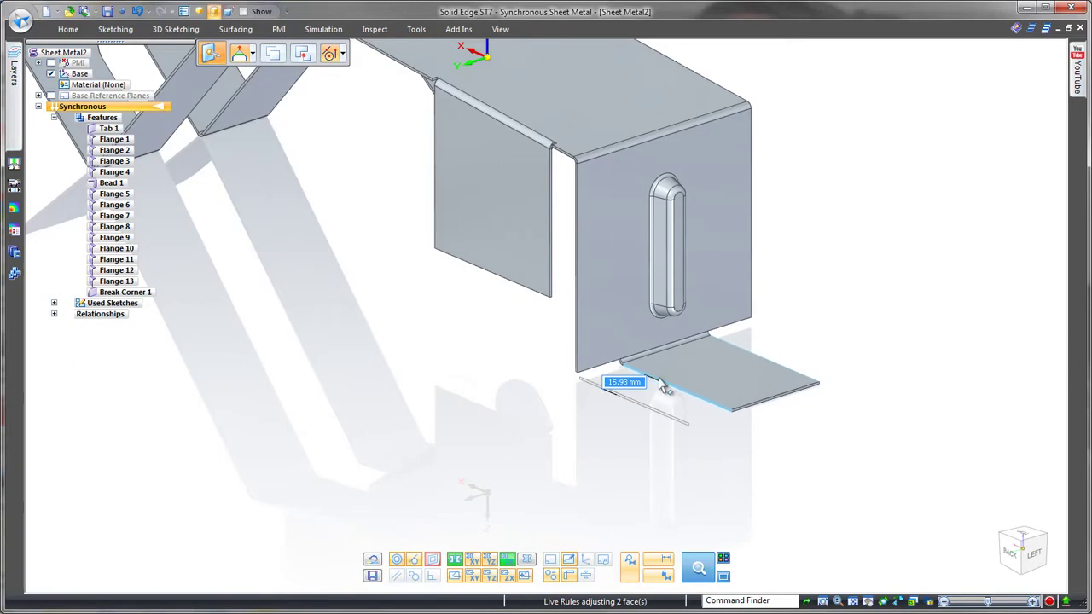
click(657, 378)
key(Escape)
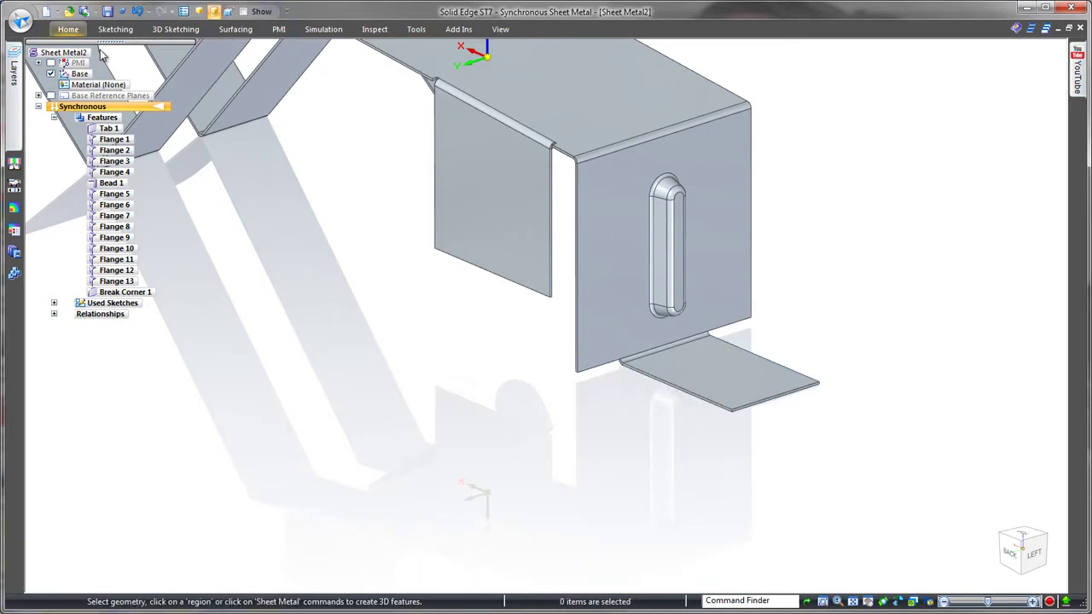
Add a hem along the outer edge of the narrowed bottom flange using the saved settings Theebo Hem.
click(68, 29)
click(520, 78)
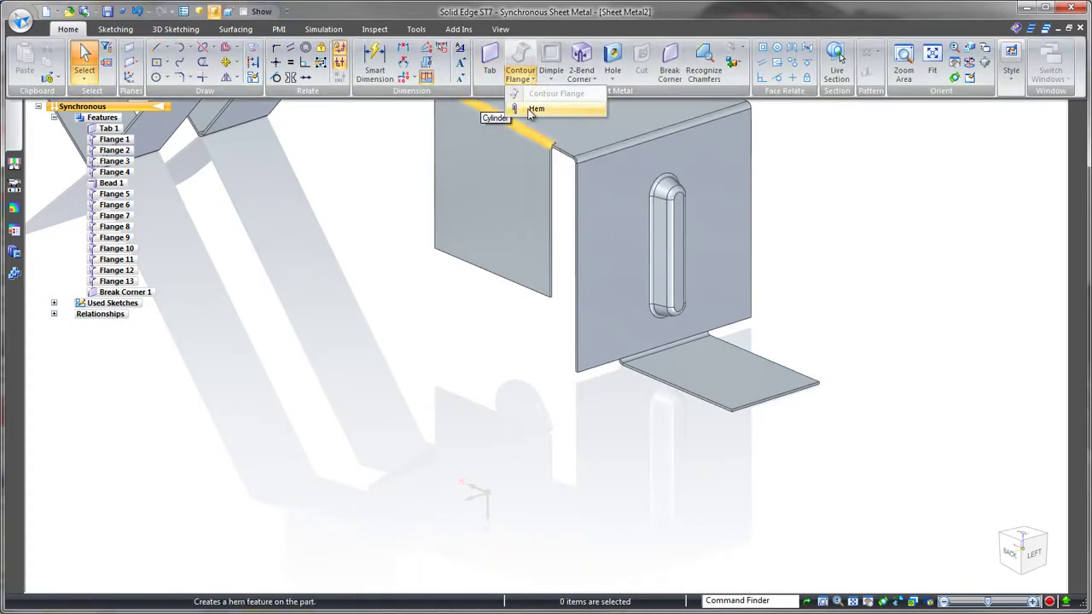
click(533, 109)
click(780, 403)
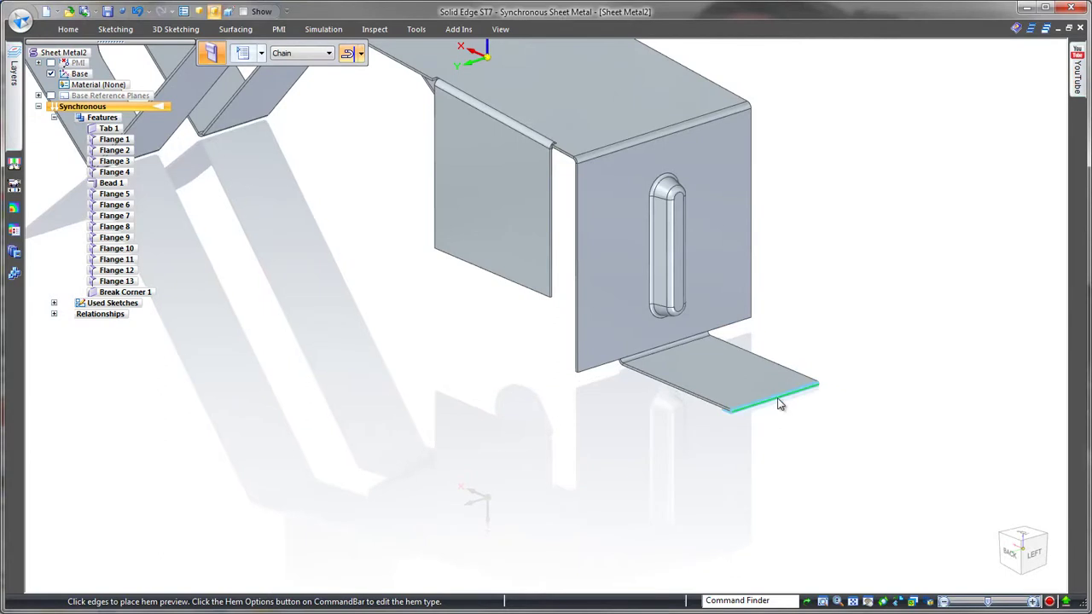
click(243, 54)
click(606, 203)
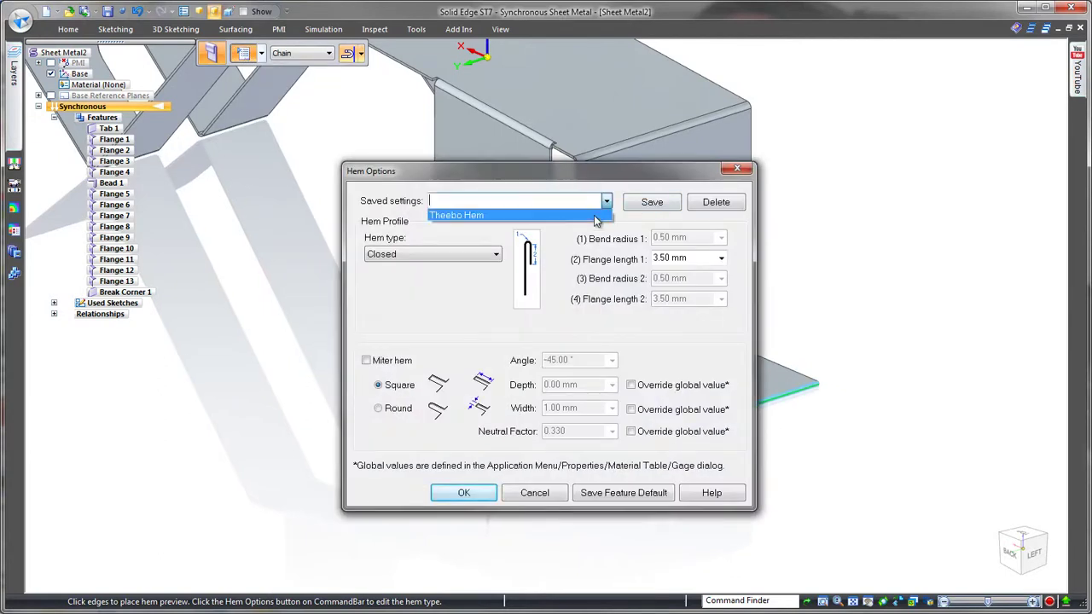
click(461, 220)
click(464, 493)
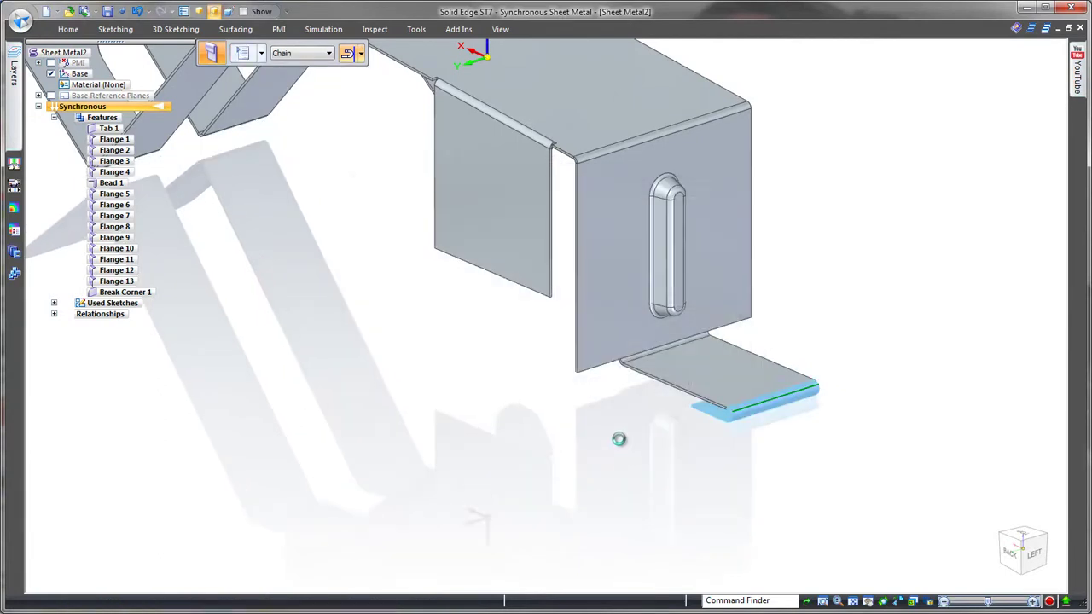
right_click(553, 391)
key(ctrl+f)
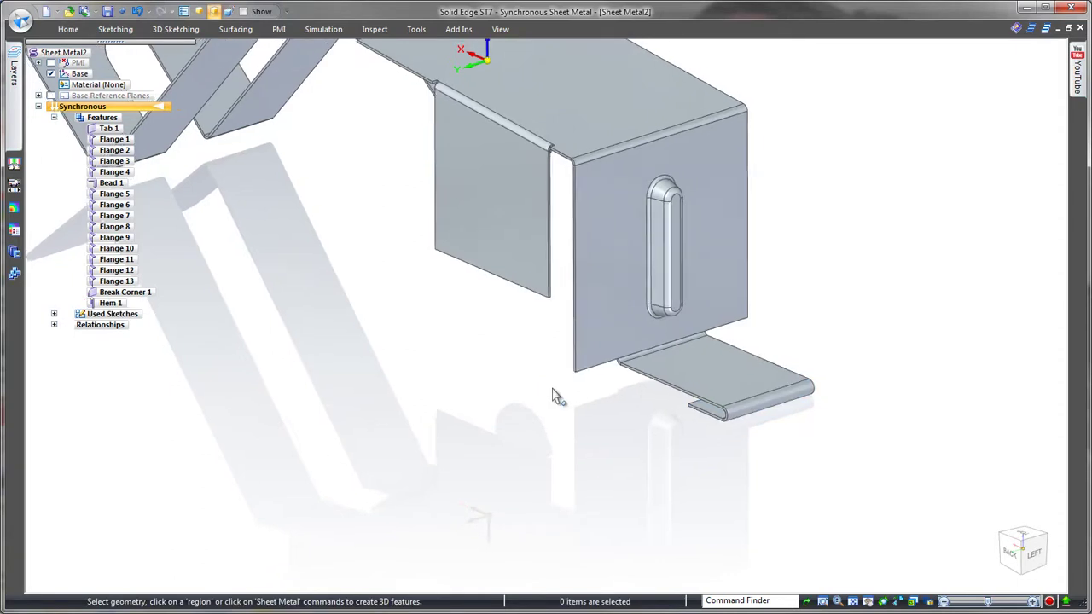
key(ctrl+i)
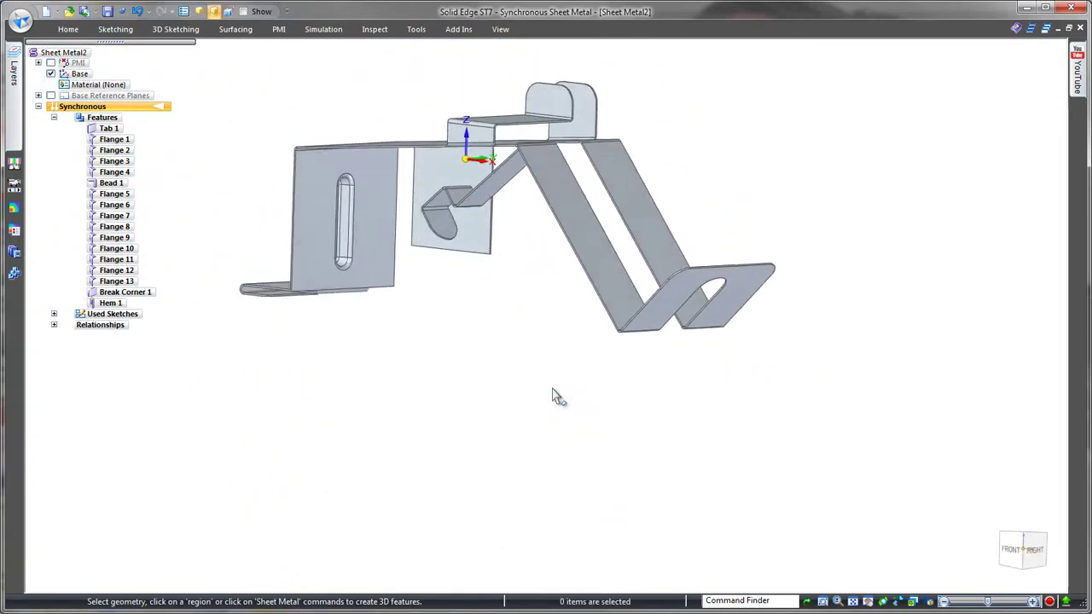